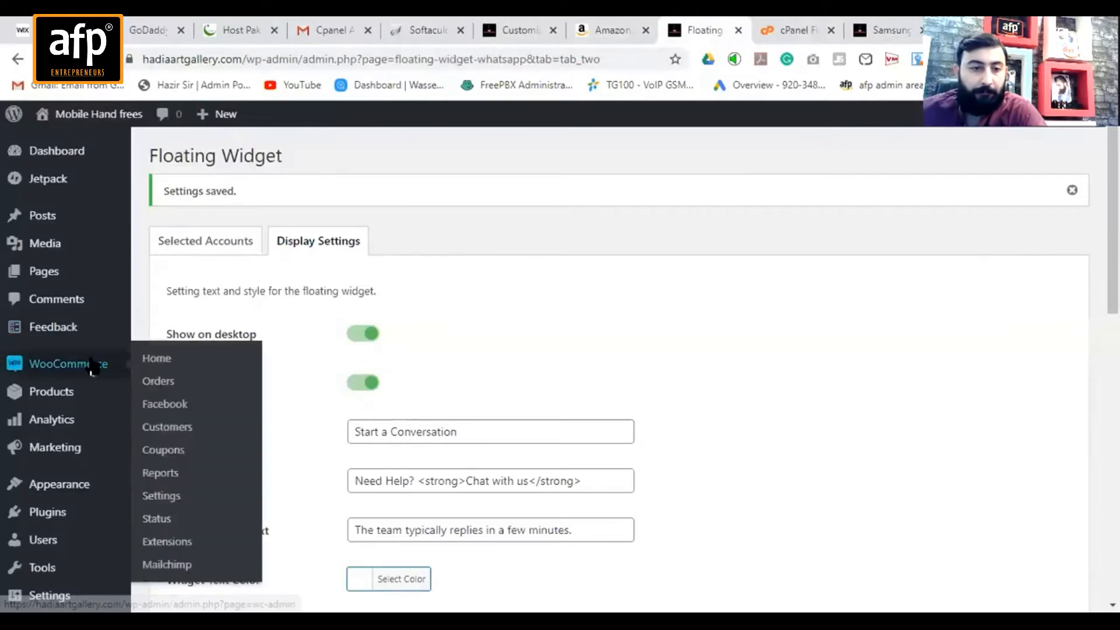
Step: Open the page for adding new plugins and search the plugin directory for "forms"
mouse_move(63, 318)
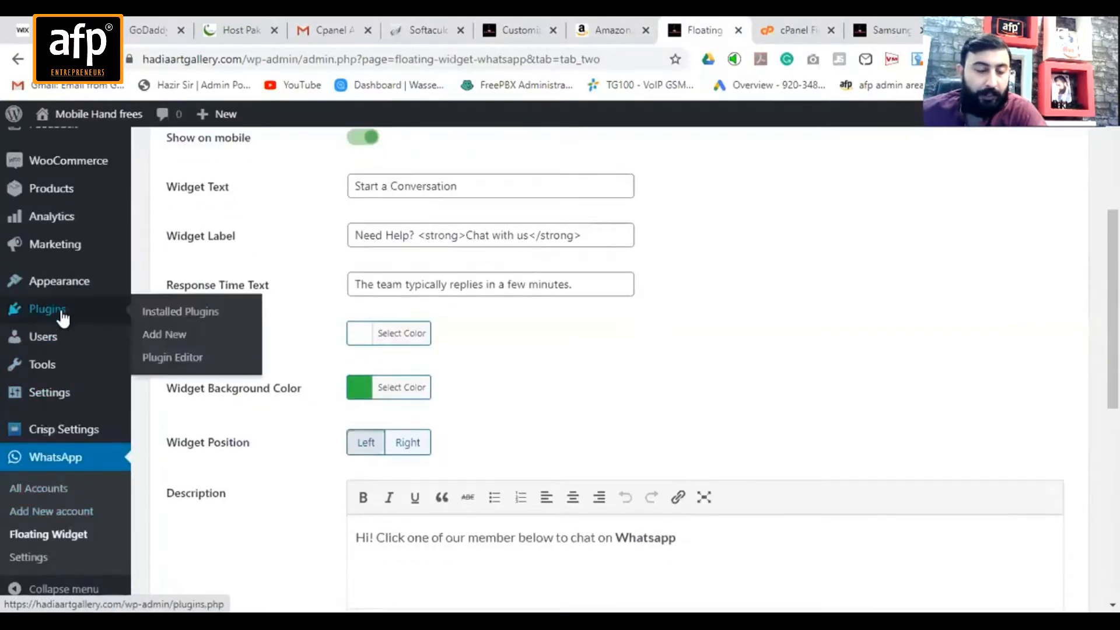
click(157, 336)
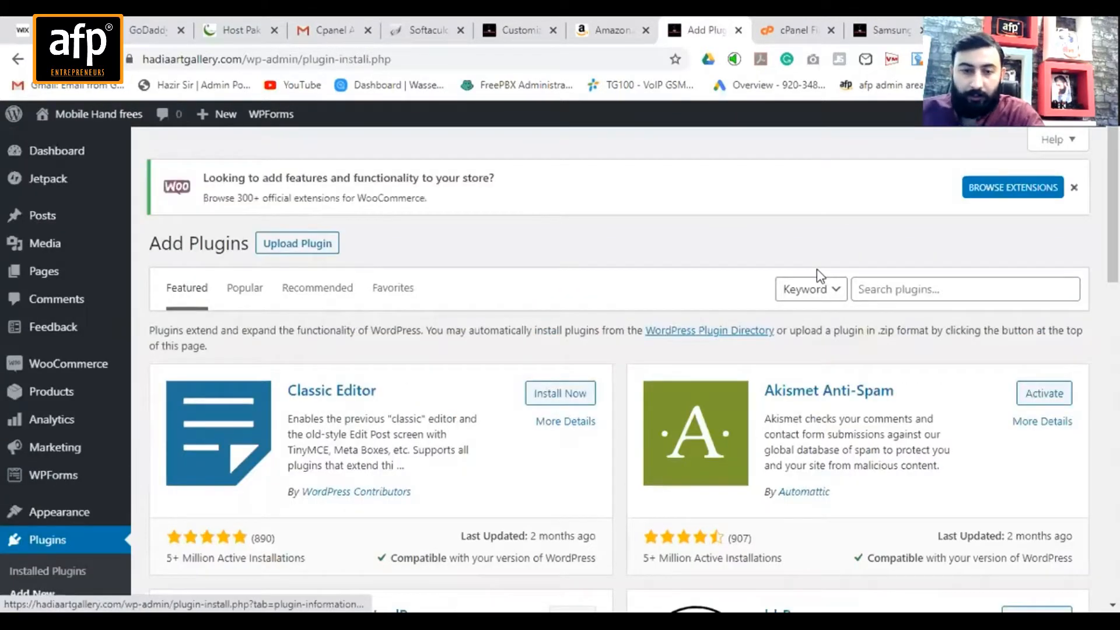
scroll(688, 463, down, 12)
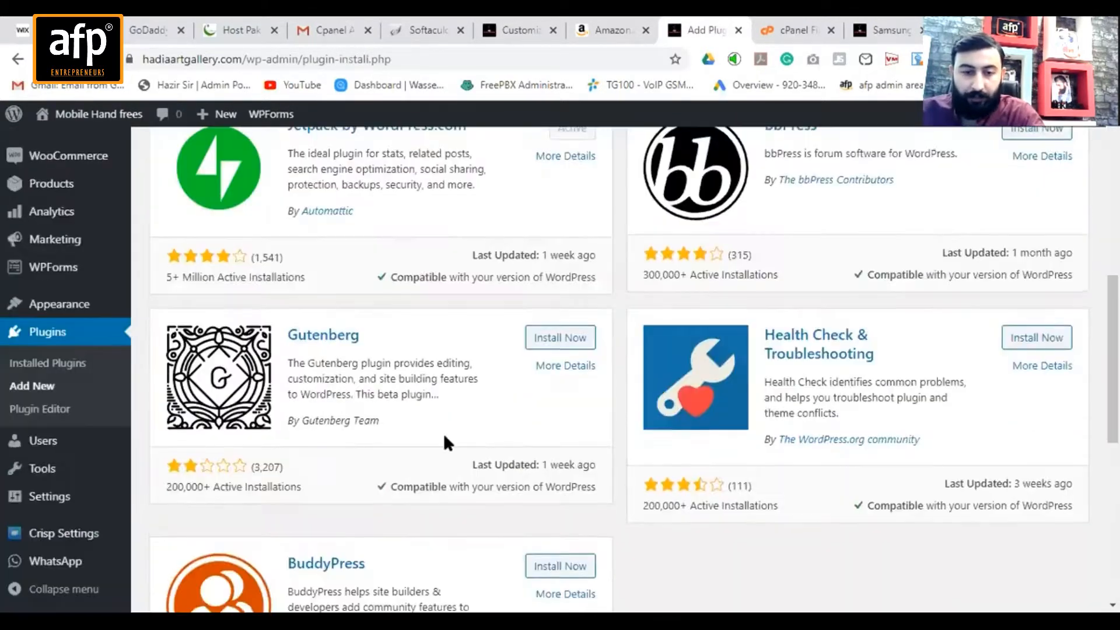
scroll(836, 443, up, 8)
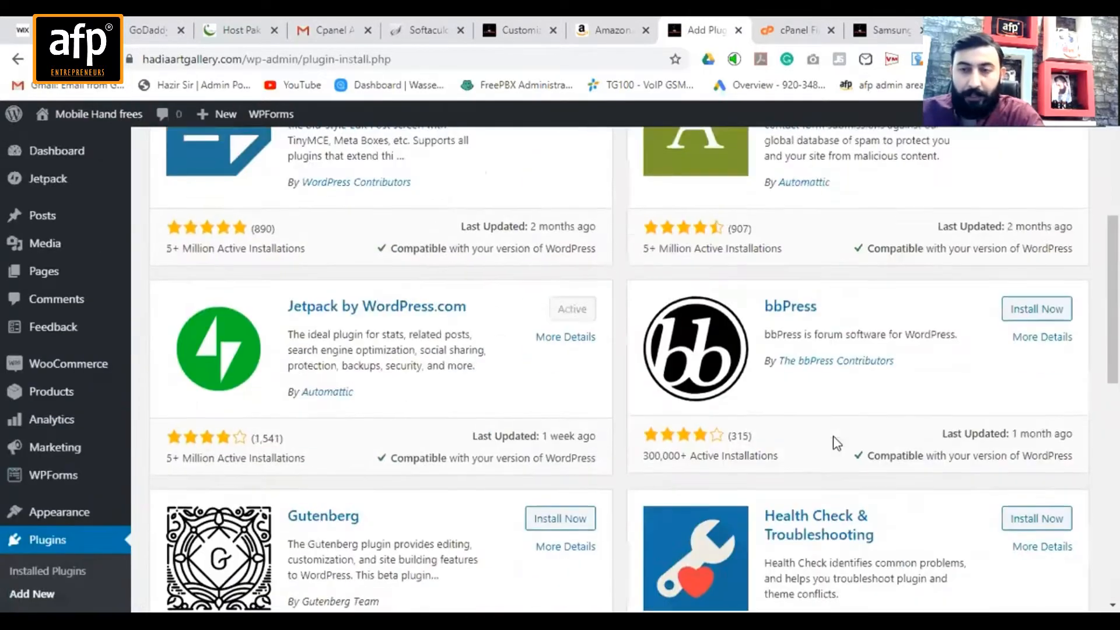
scroll(837, 443, up, 5)
click(924, 289)
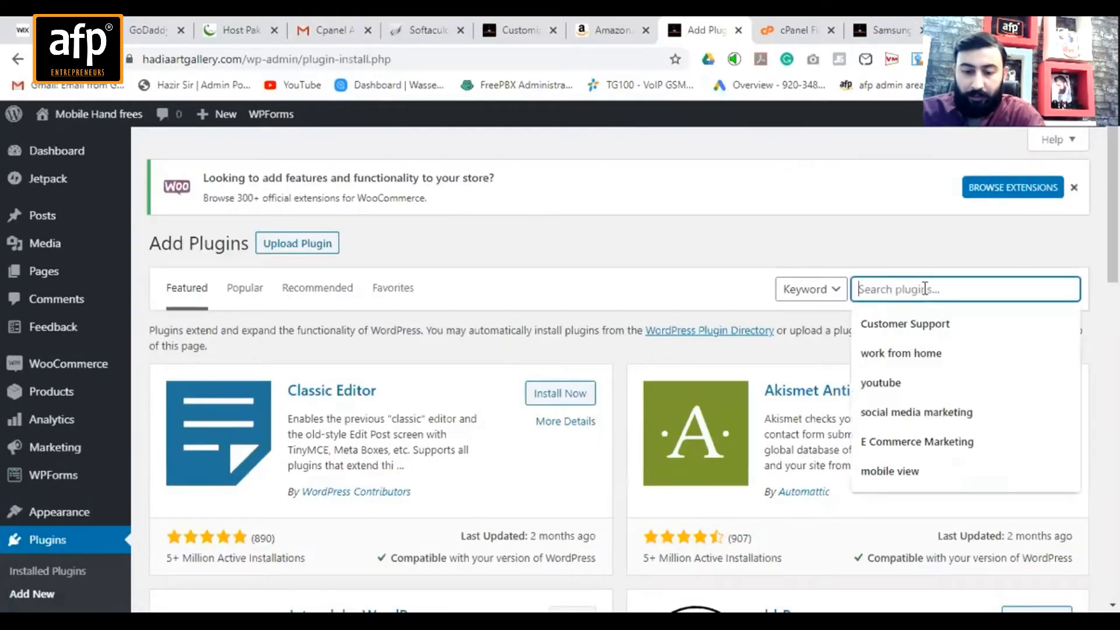
text(forms)
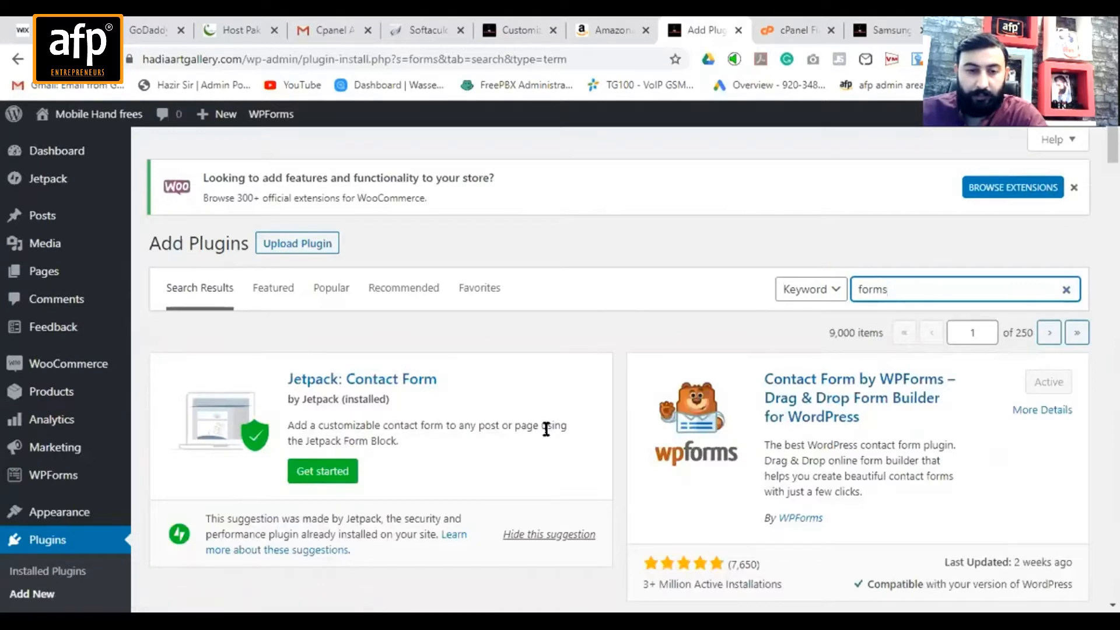
Step: Open the getting-started guide for Jetpack: Contact Form and examine its instructions for creating a form
scroll(370, 429, down, 2)
click(325, 402)
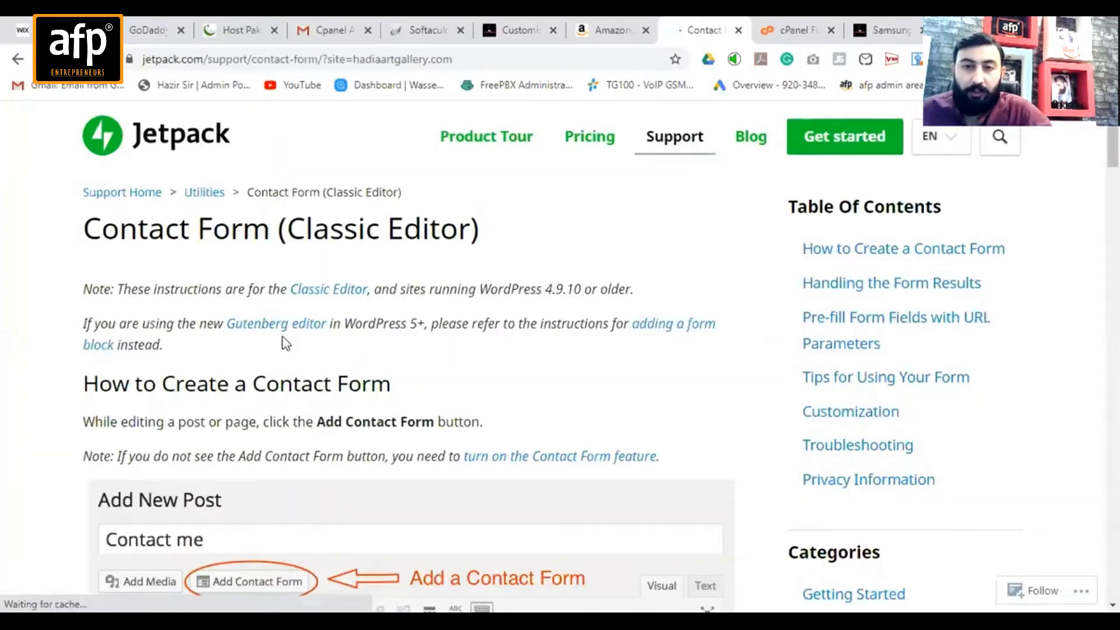
scroll(644, 445, down, 5)
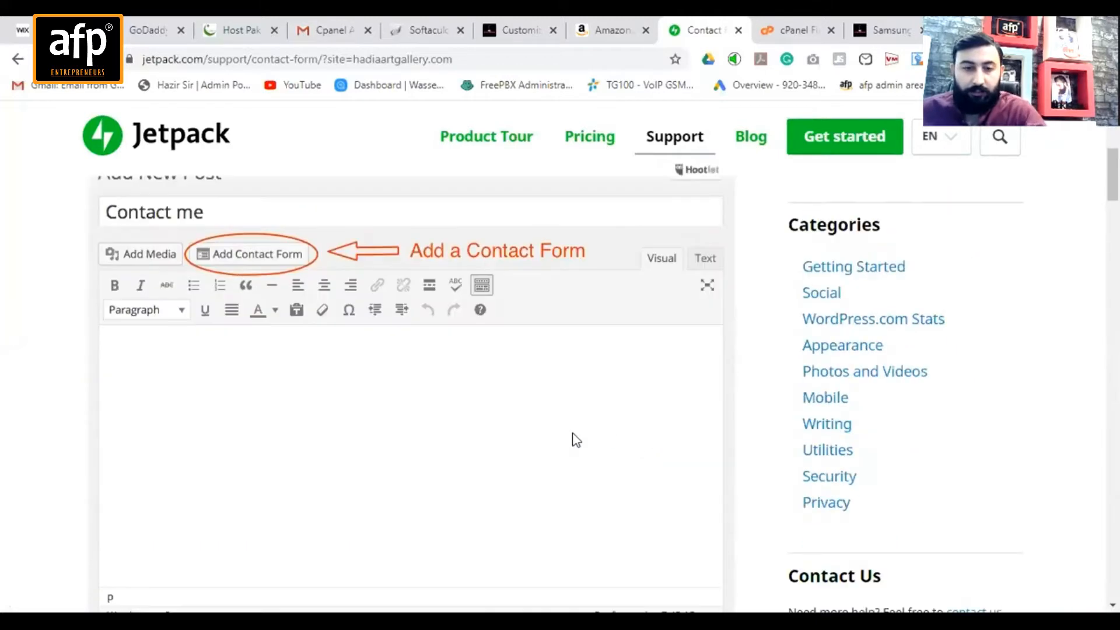
scroll(336, 433, up, 1)
scroll(260, 379, up, 4)
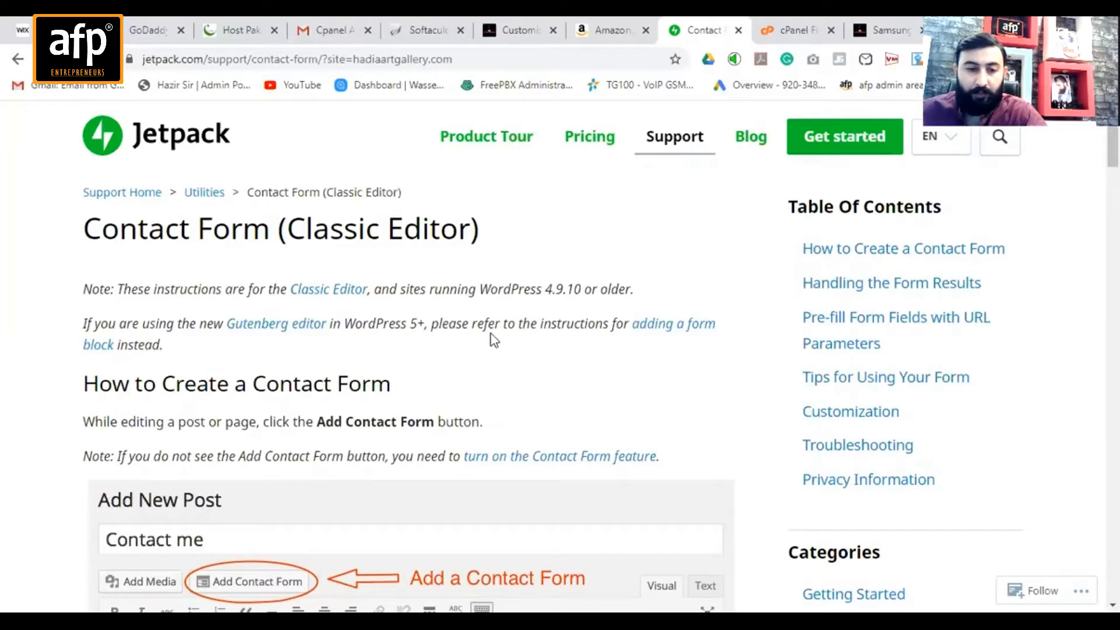
scroll(494, 339, down, 20)
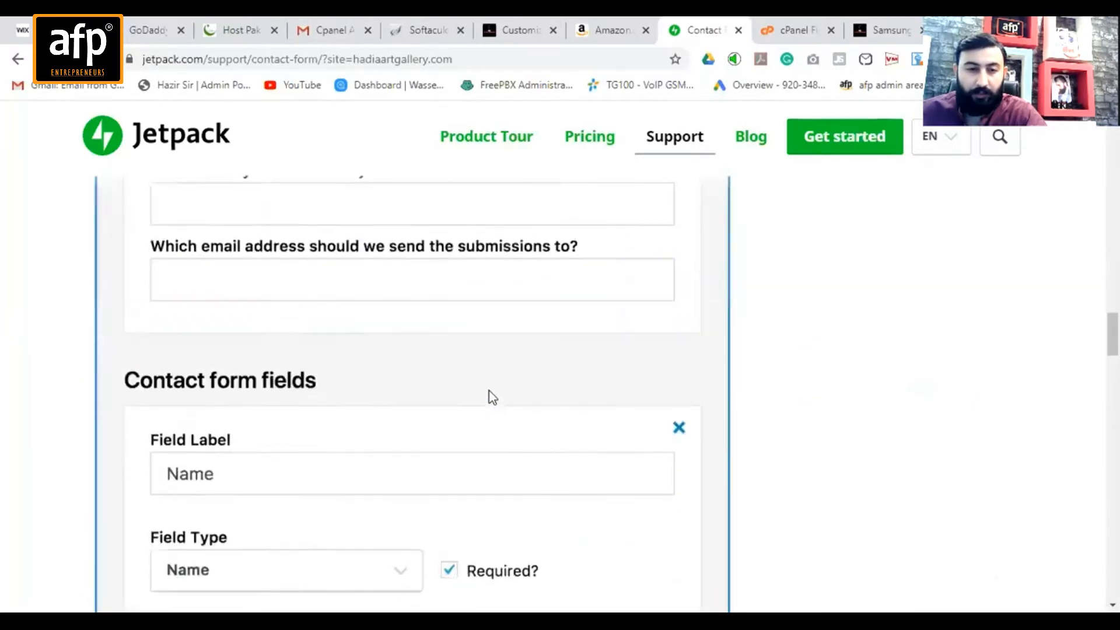
scroll(501, 389, down, 6)
scroll(587, 395, up, 20)
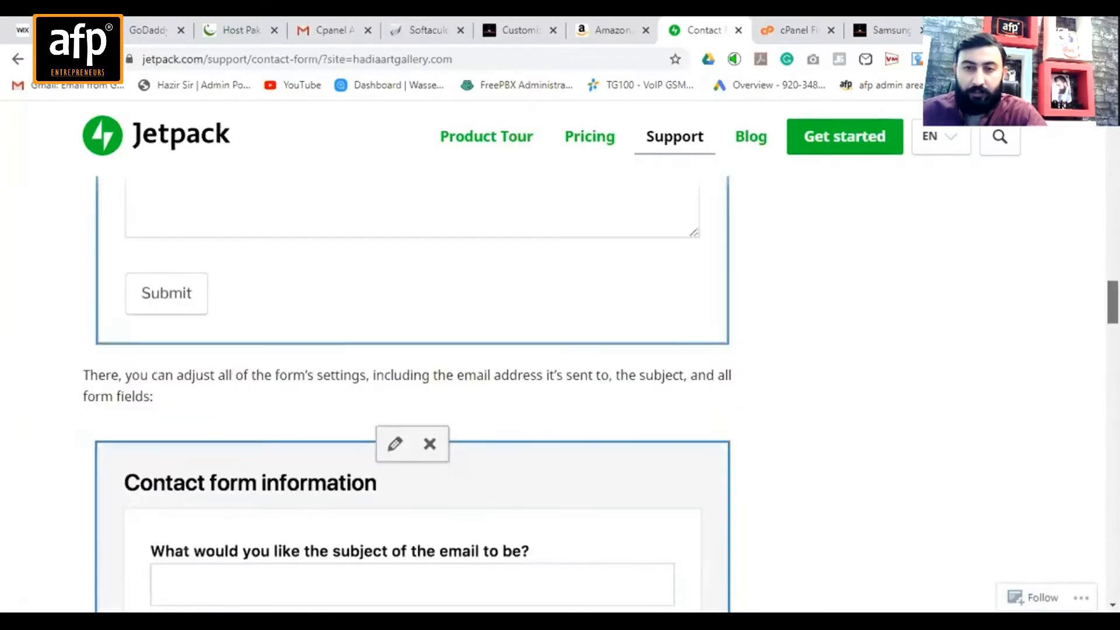
Step: Examine the plans, individual products and free option on Jetpack's pricing page, and return to the plugin search results
click(585, 138)
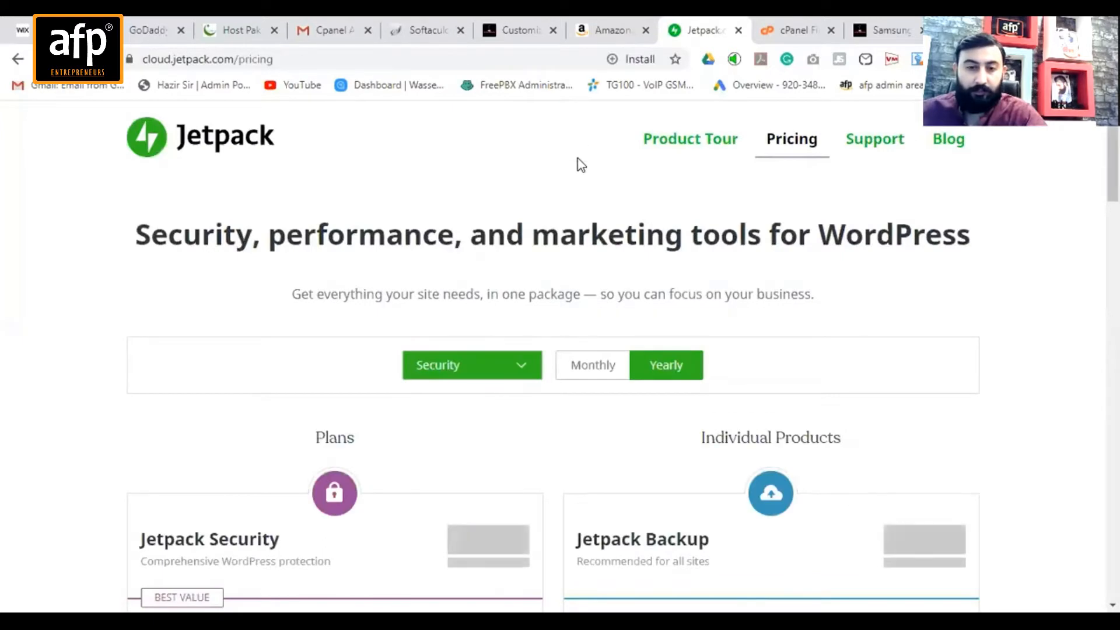
scroll(554, 402, down, 5)
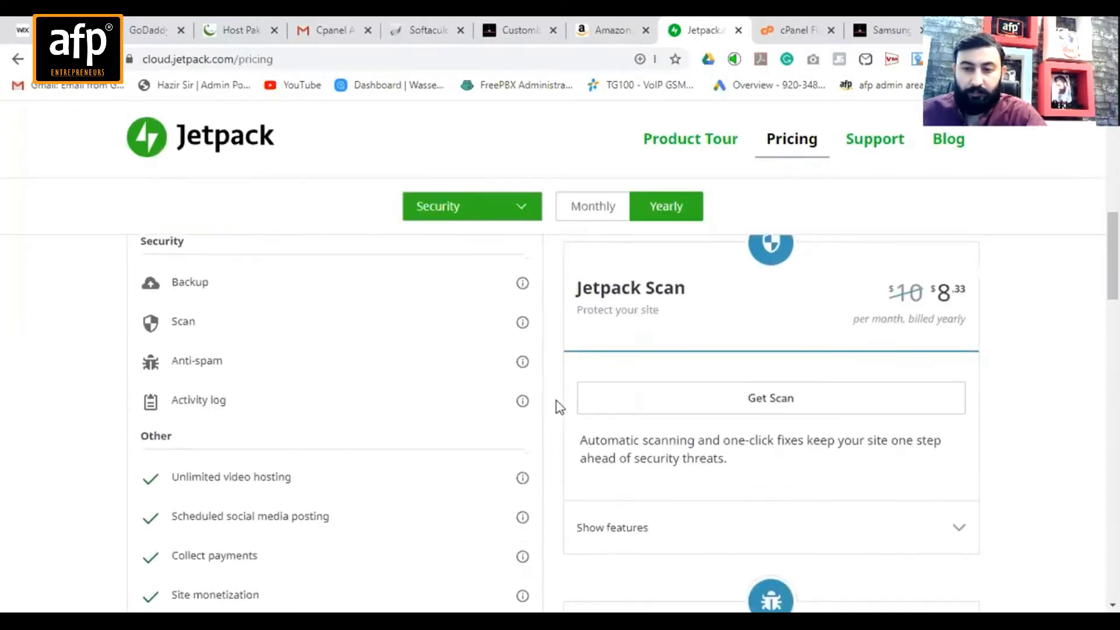
scroll(555, 402, down, 6)
scroll(552, 405, up, 3)
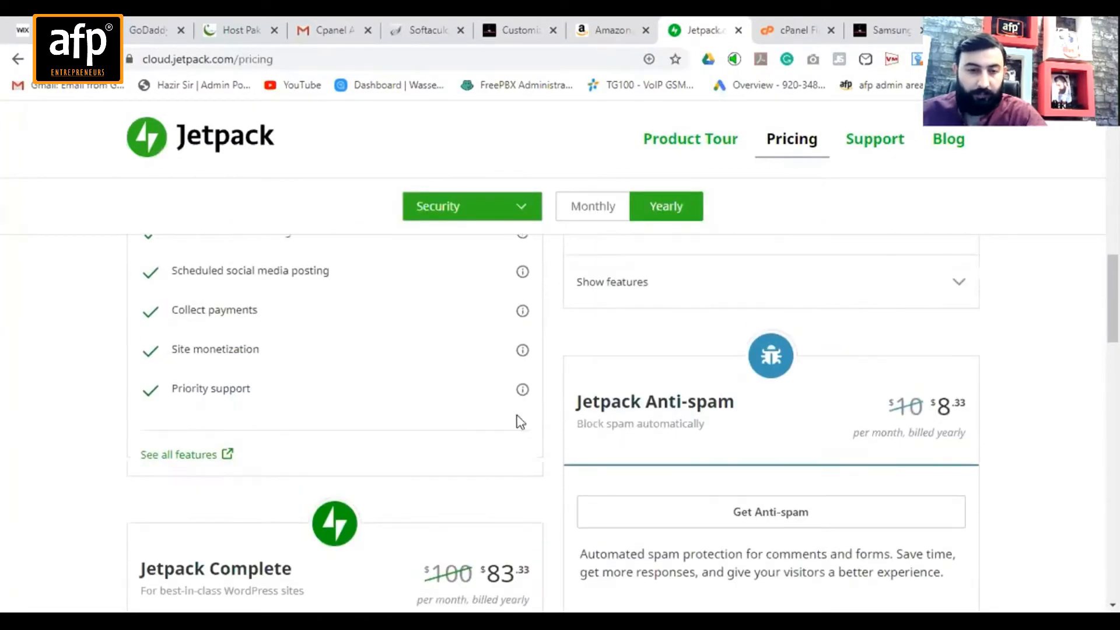
scroll(418, 453, up, 10)
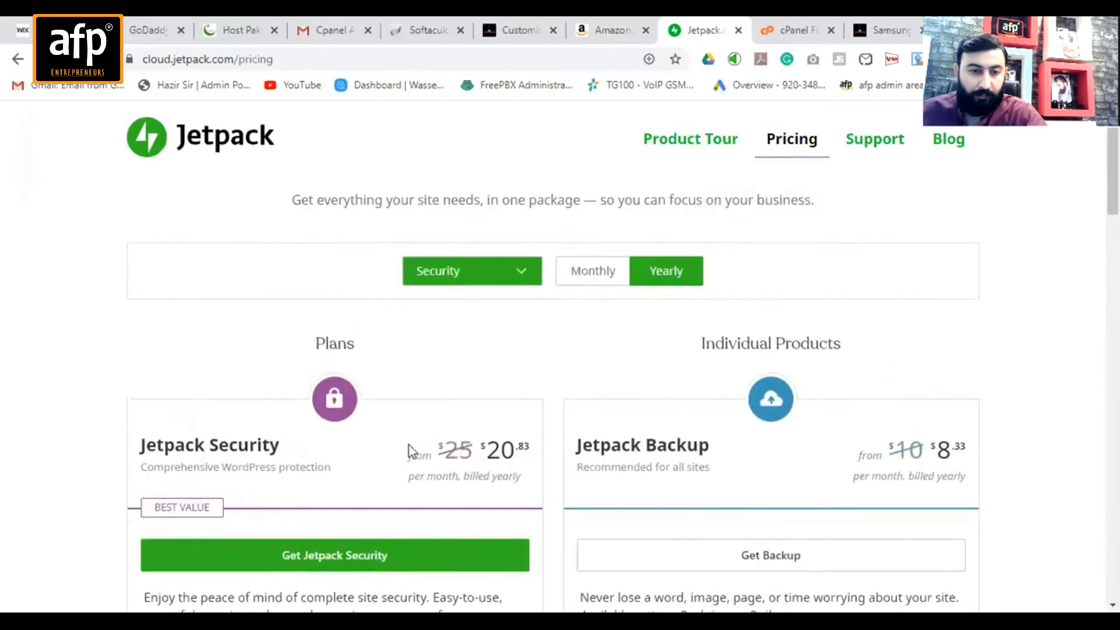
scroll(509, 424, down, 15)
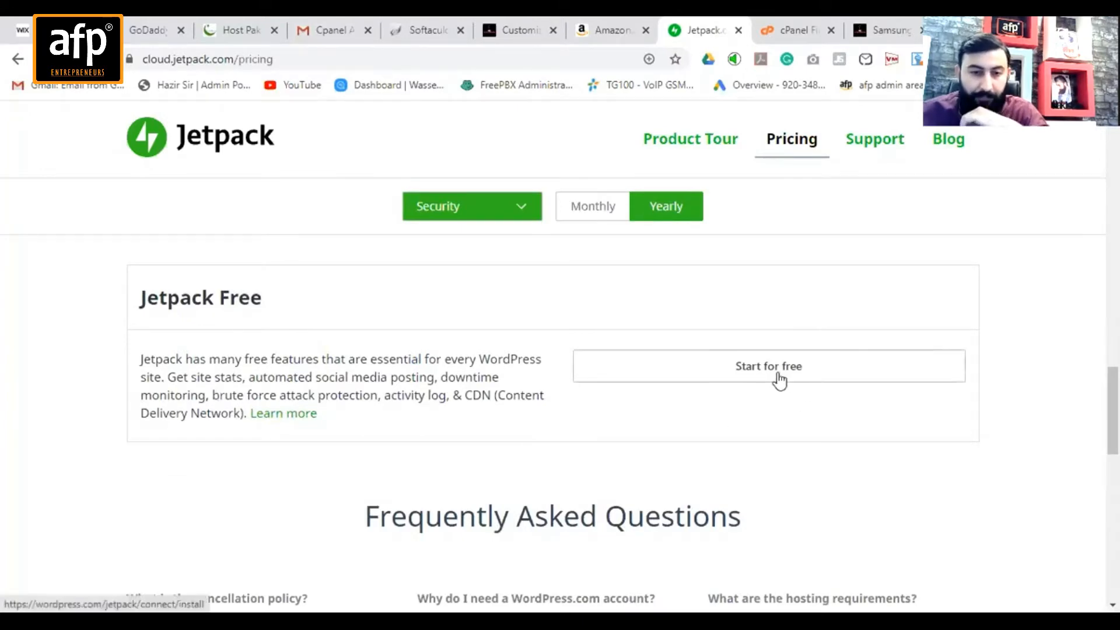
scroll(735, 380, up, 10)
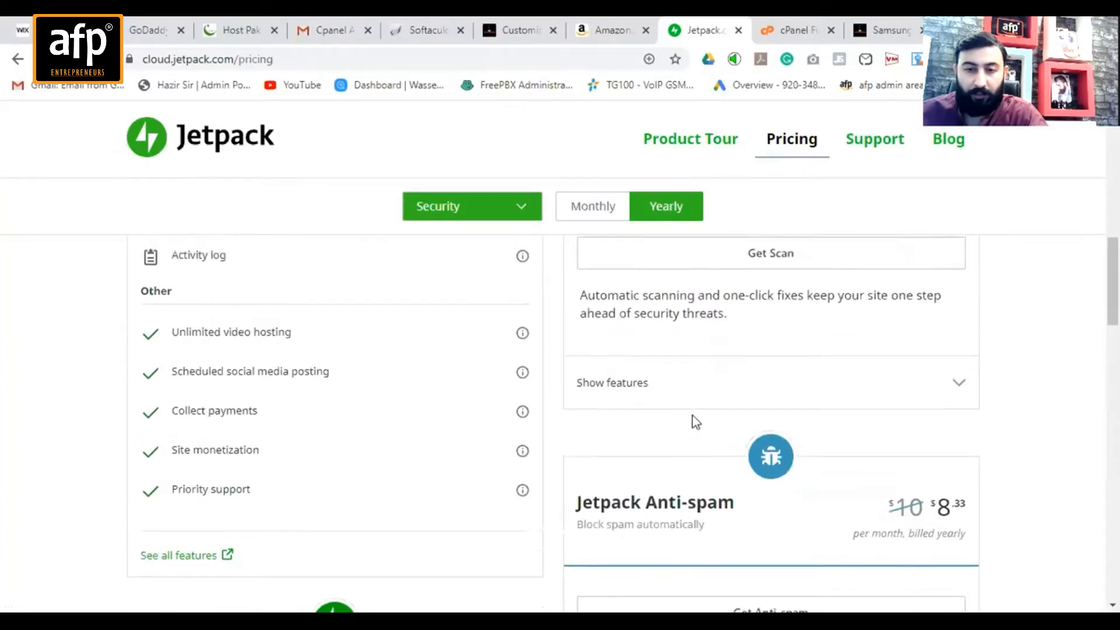
scroll(704, 432, up, 4)
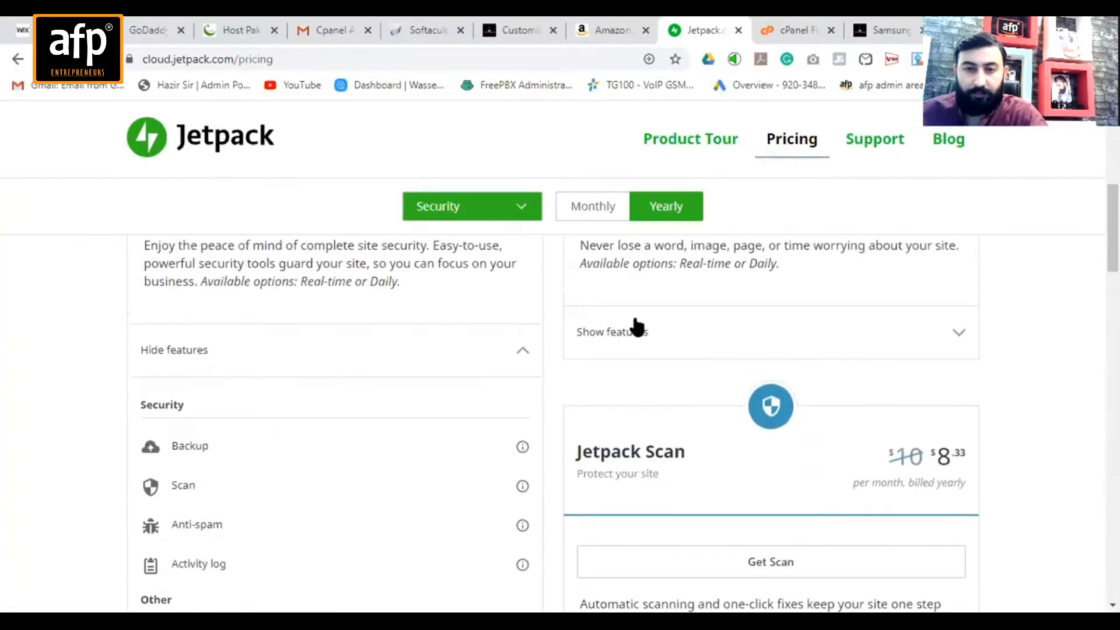
click(16, 61)
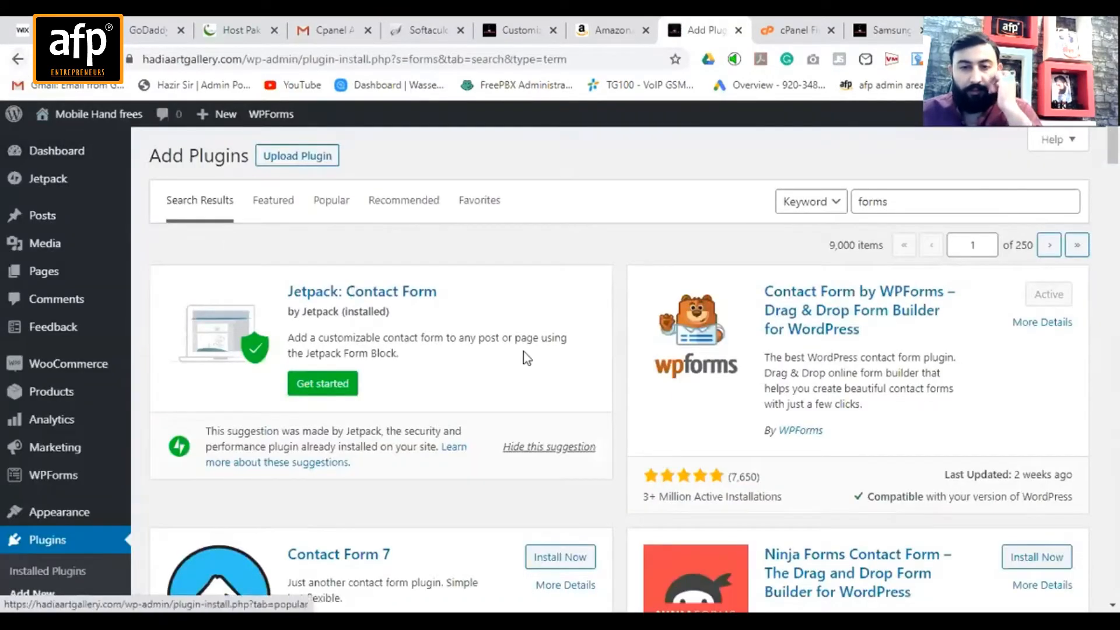
Step: Open the Contact Form 7 plugin details, view its screenshots and close the details
scroll(628, 373, down, 3)
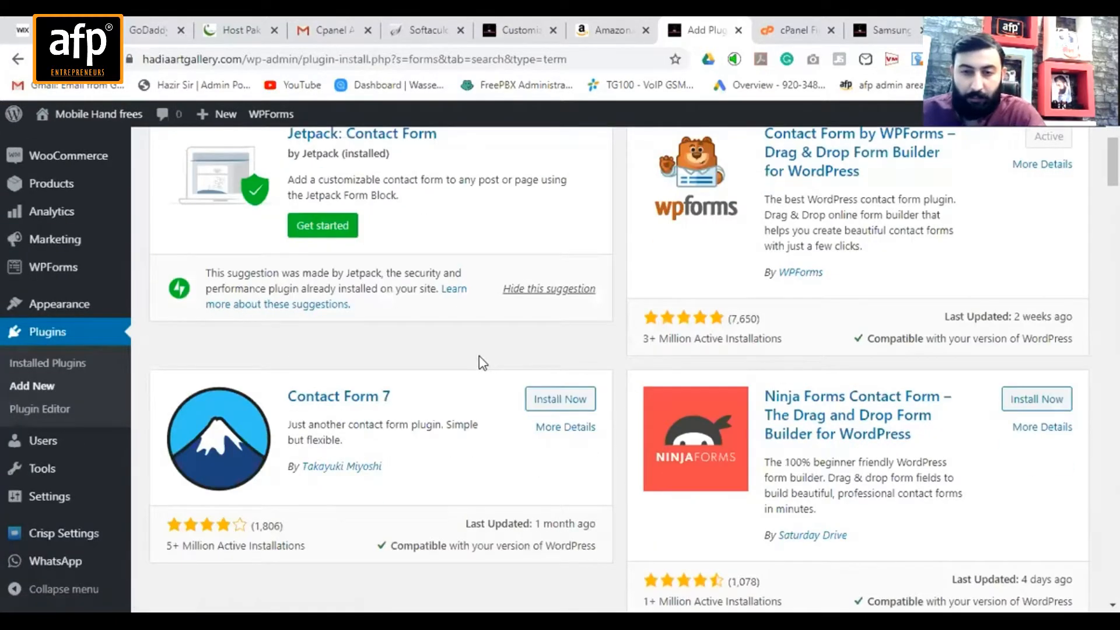
scroll(436, 384, down, 1)
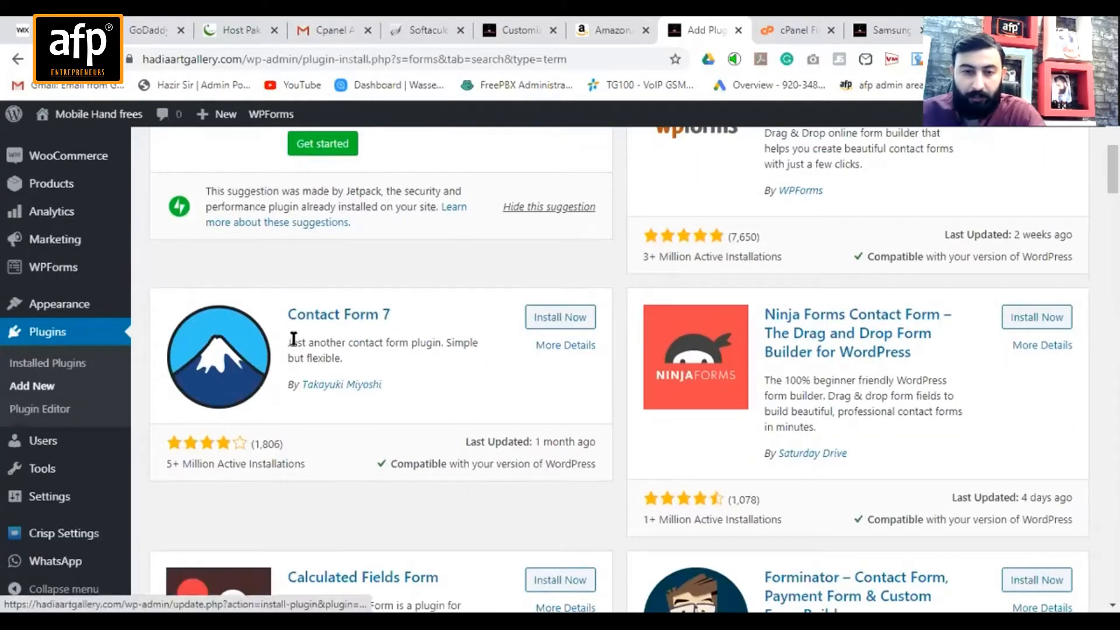
click(315, 314)
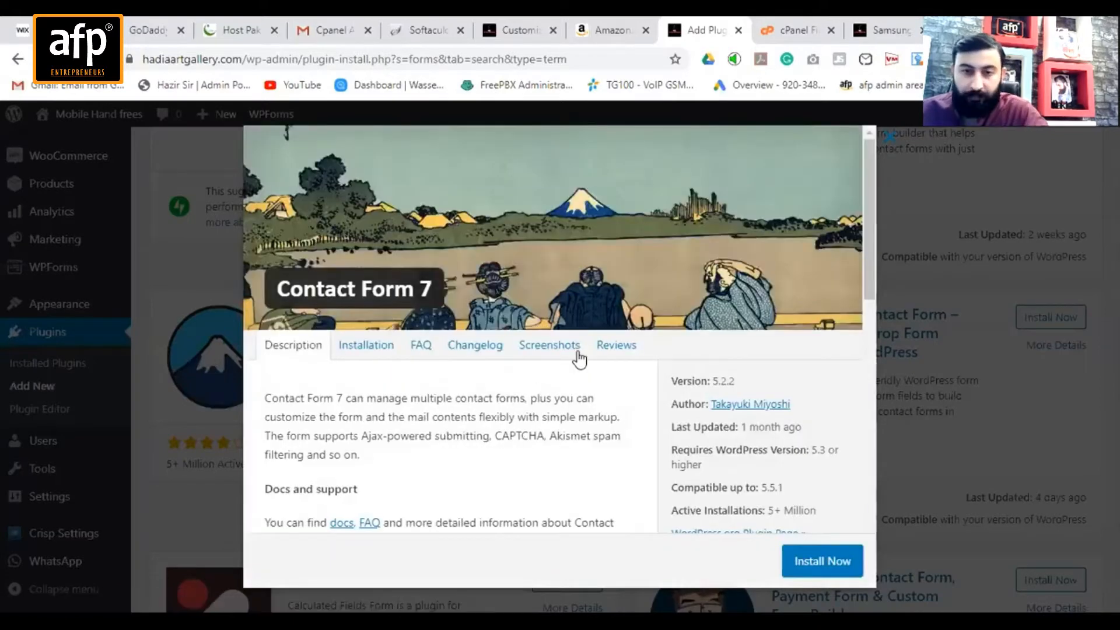
click(576, 353)
scroll(576, 373, down, 3)
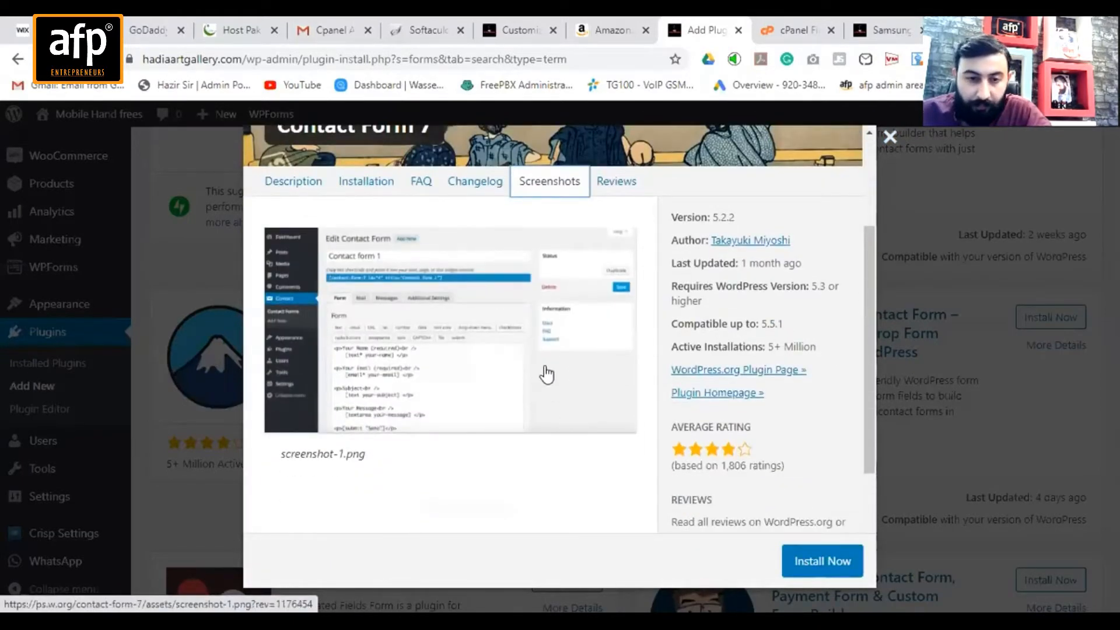
scroll(546, 374, down, 2)
scroll(562, 375, up, 5)
click(889, 139)
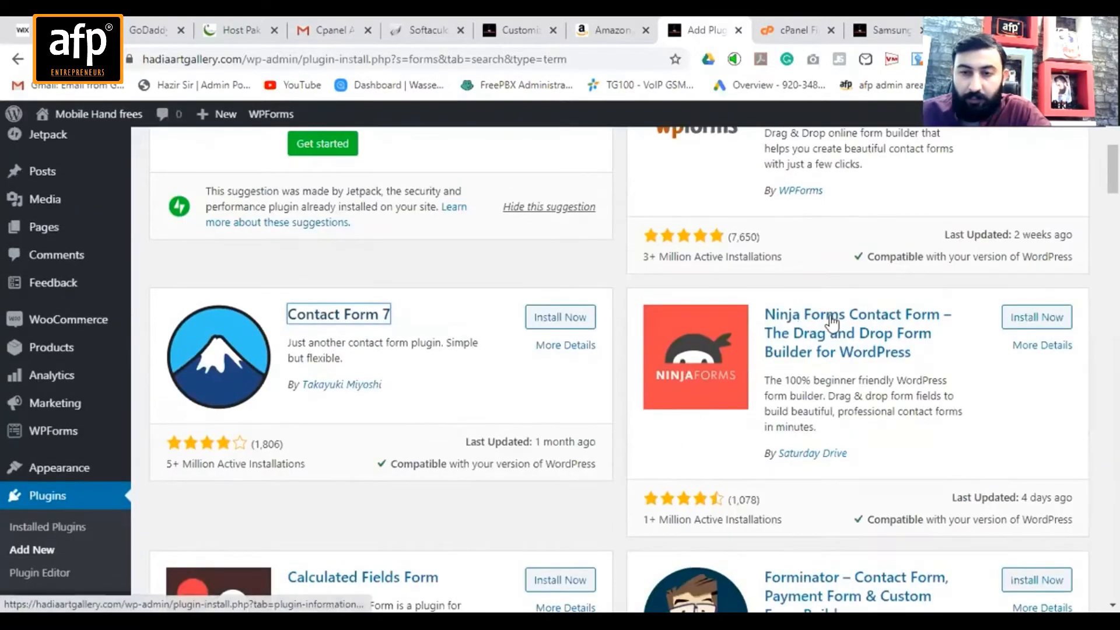
Step: View the screenshots in the Ninja Forms Contact Form plugin details and start installing the plugin
click(827, 317)
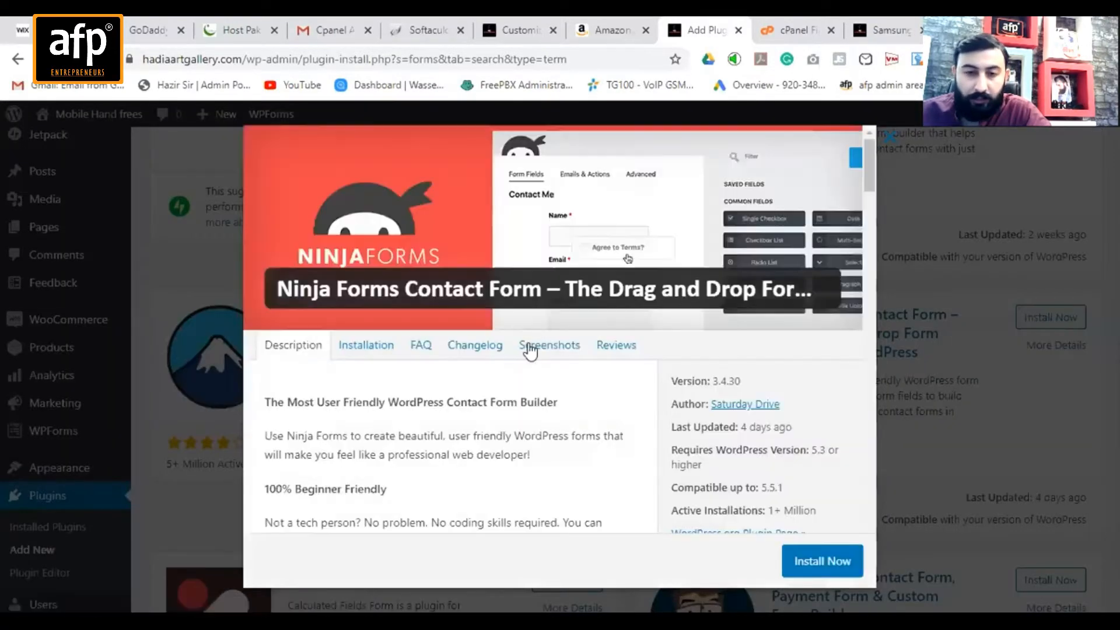
click(531, 348)
scroll(541, 431, down, 2)
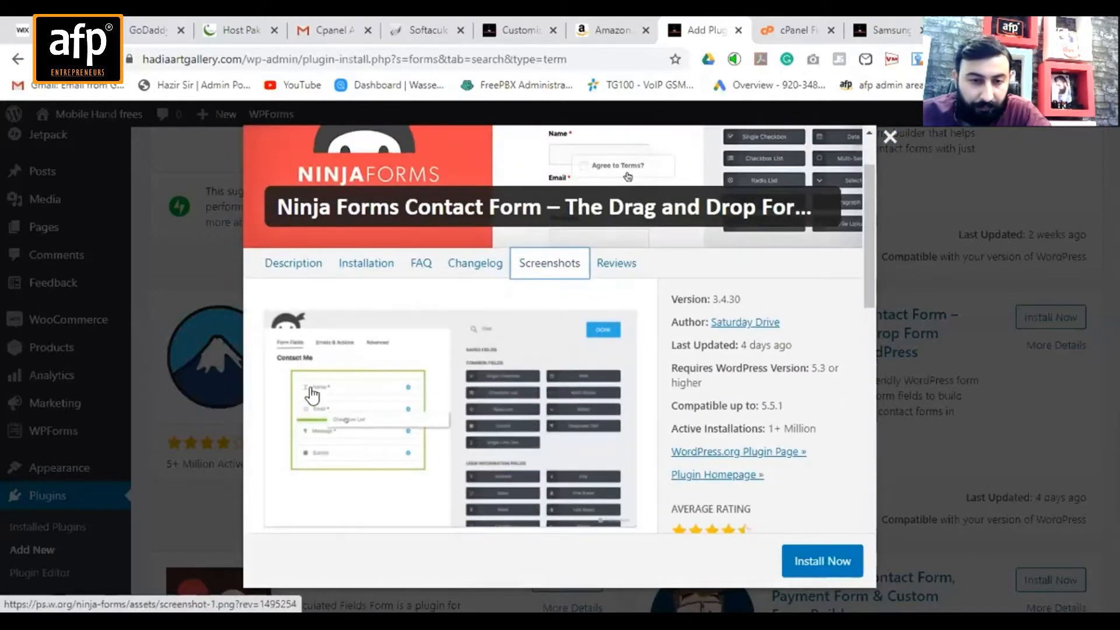
scroll(420, 402, down, 3)
scroll(583, 385, up, 5)
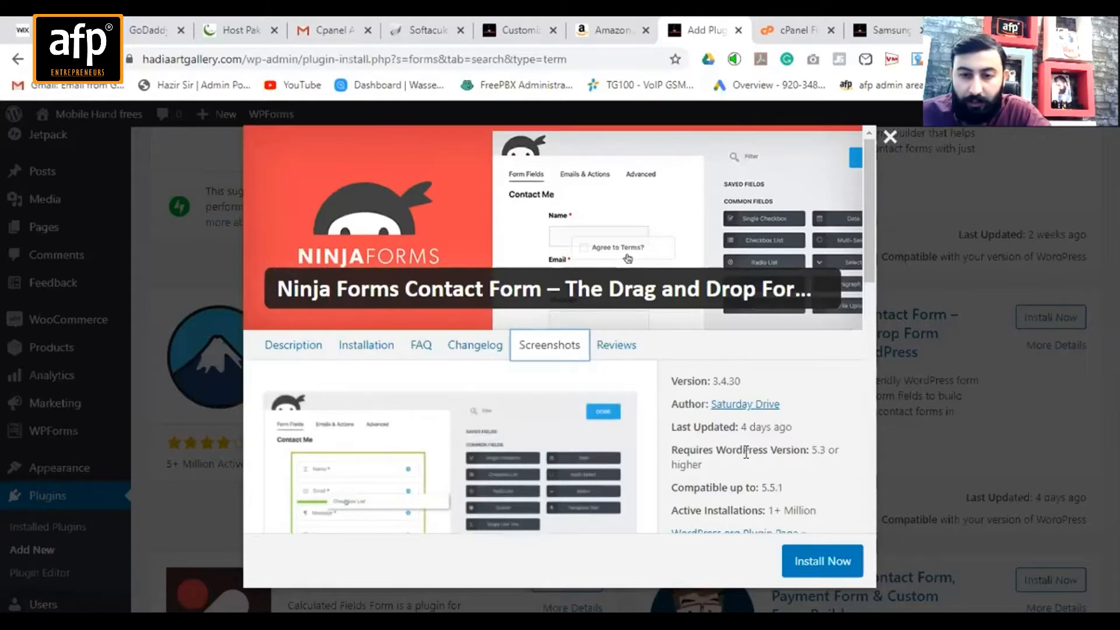
scroll(746, 452, down, 3)
click(812, 555)
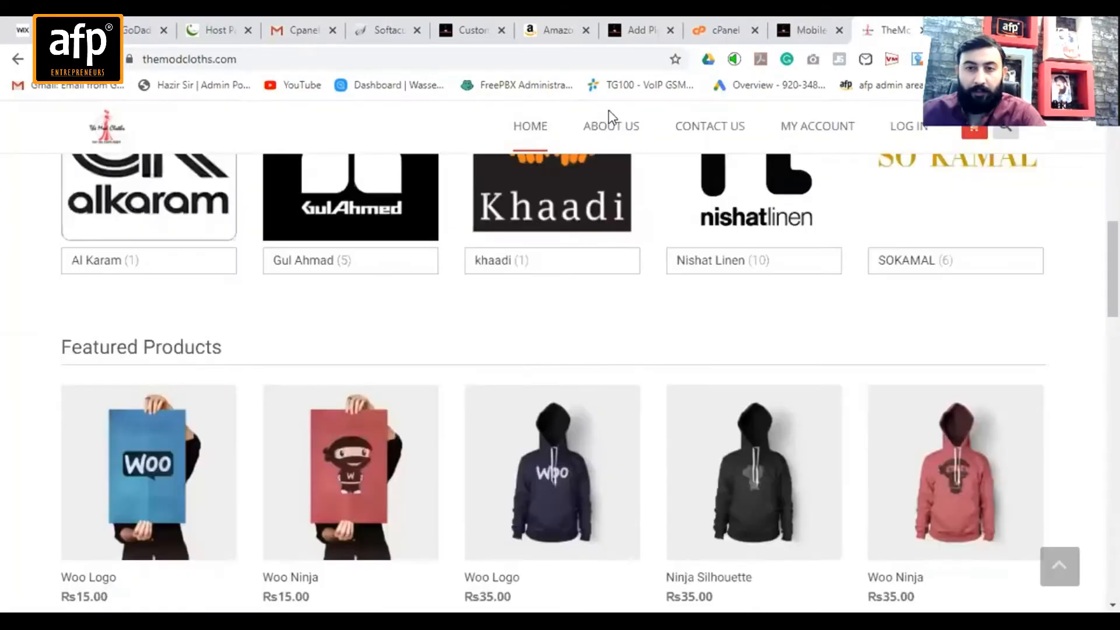
Step: Open the About Us page of the themodcloths.com store and look through its content
scroll(632, 280, up, 7)
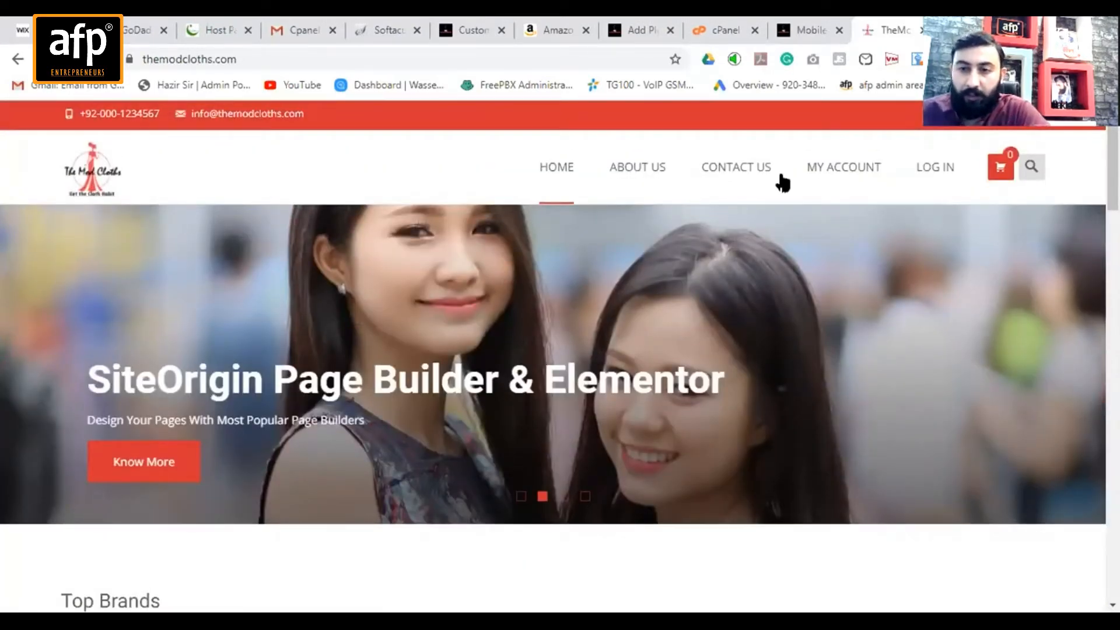
click(651, 175)
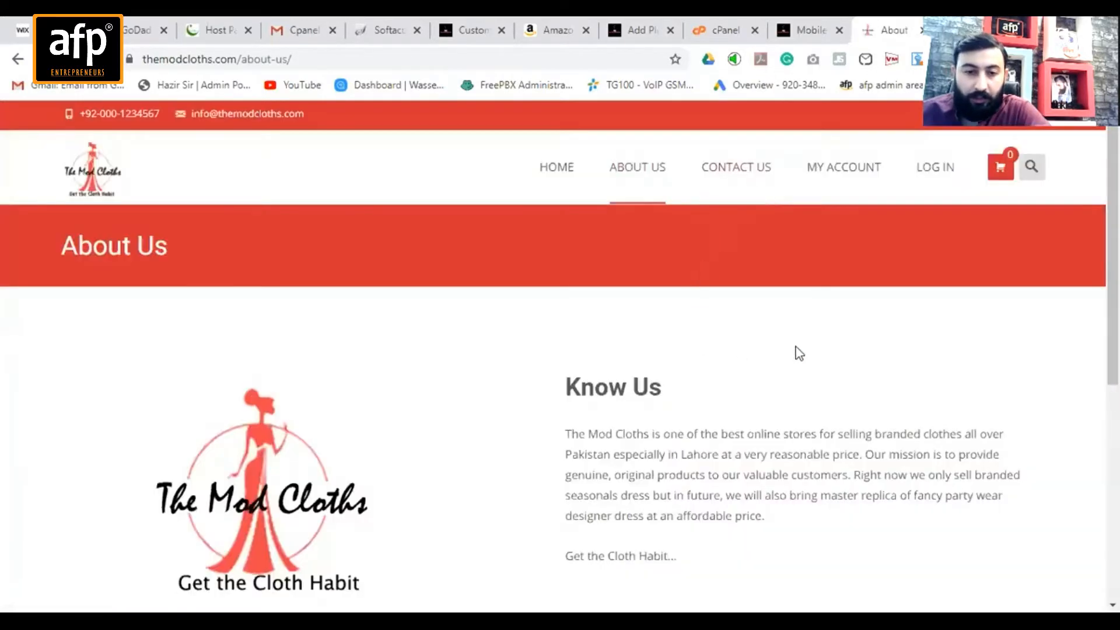
scroll(733, 296, down, 5)
scroll(733, 296, up, 5)
Step: Return to the store's home page and examine its brand, featured, best-selling and top-rated product sections
click(566, 174)
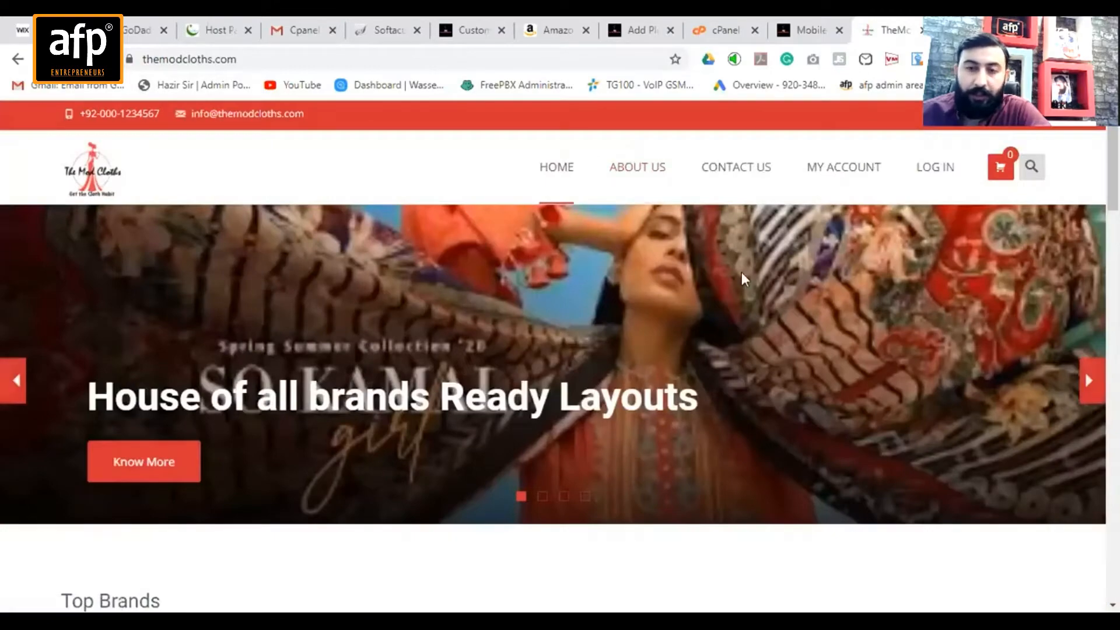
scroll(722, 249, down, 6)
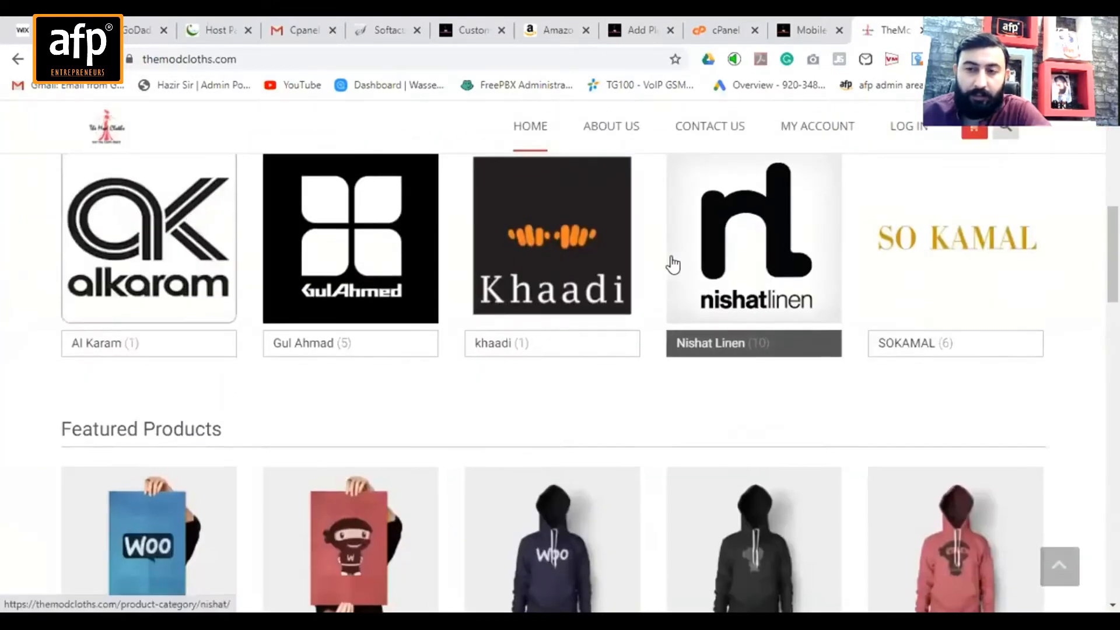
scroll(673, 265, up, 3)
scroll(481, 364, down, 3)
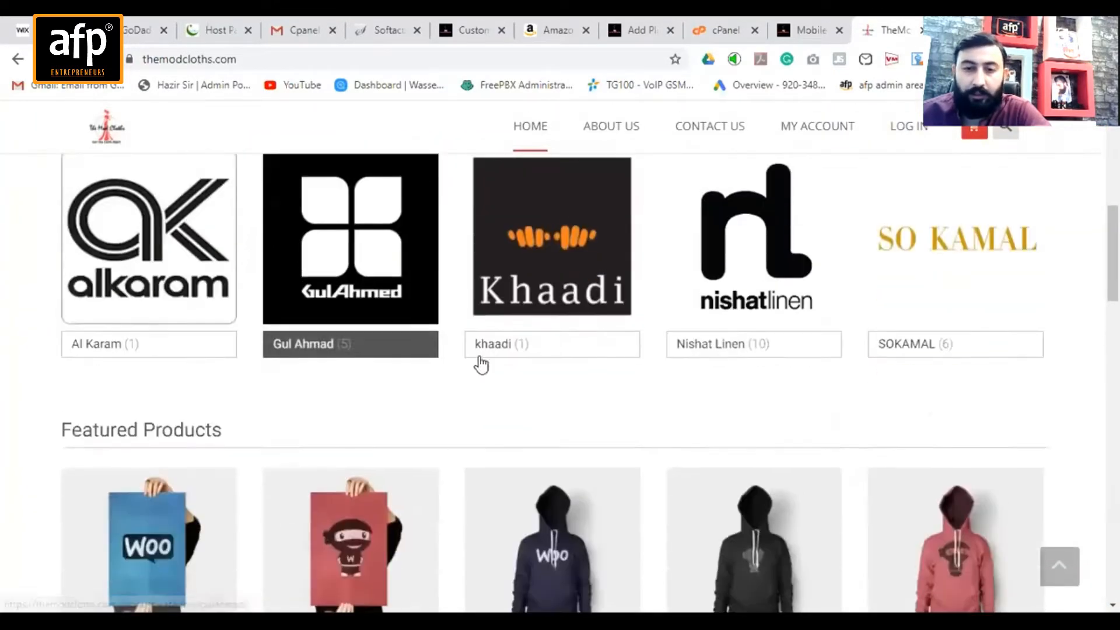
scroll(851, 268, down, 4)
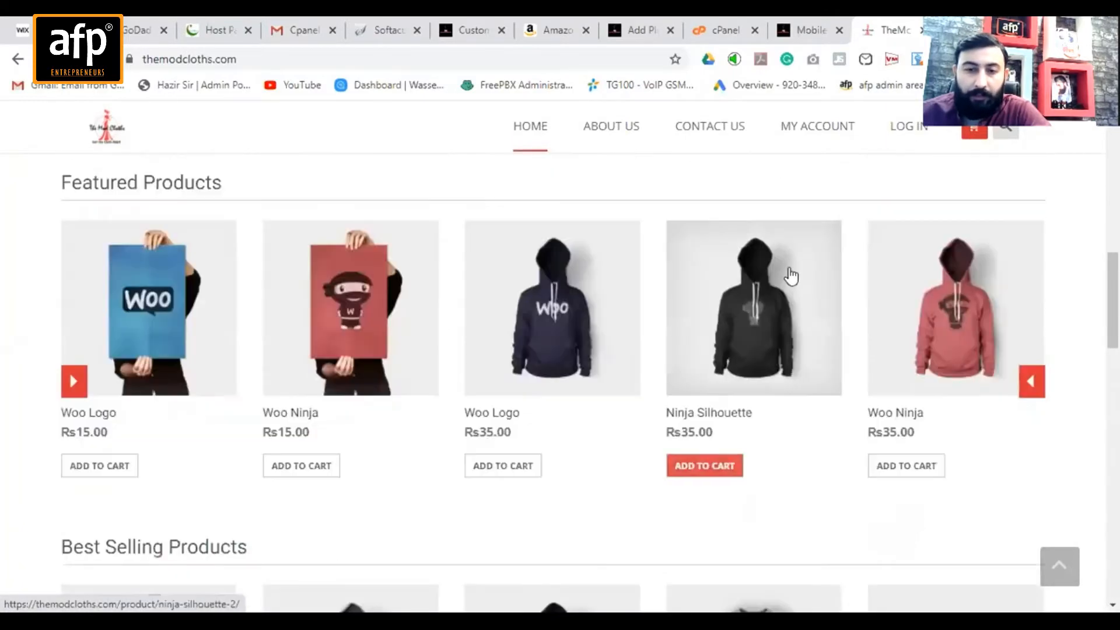
scroll(790, 275, down, 10)
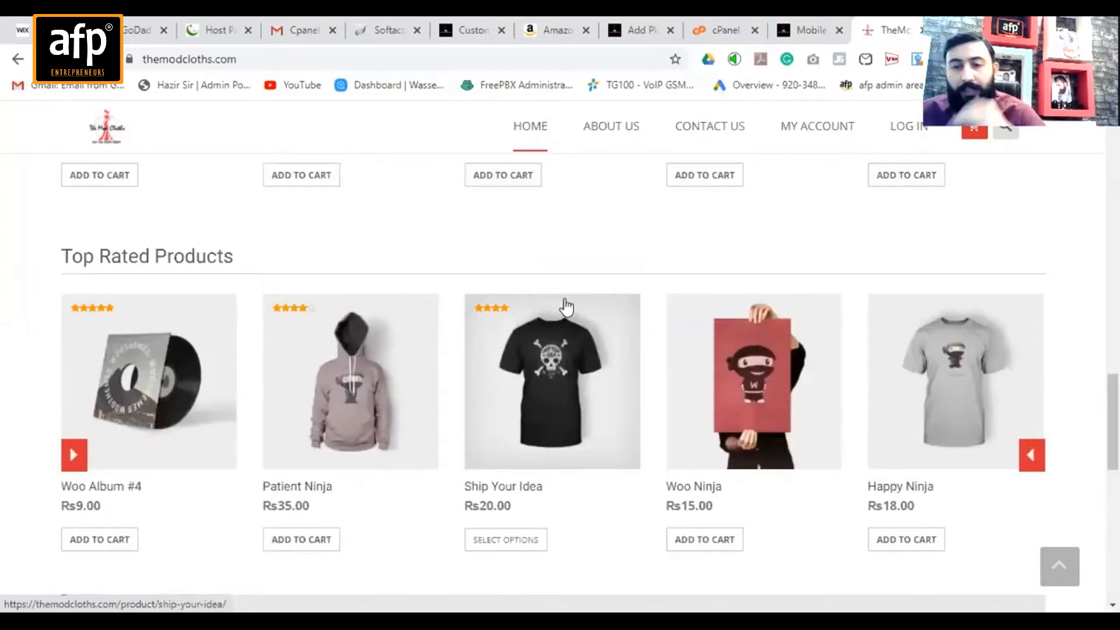
Step: Look over the rest of the store's home page and review the About Us page again
scroll(565, 309, down, 8)
scroll(655, 387, up, 15)
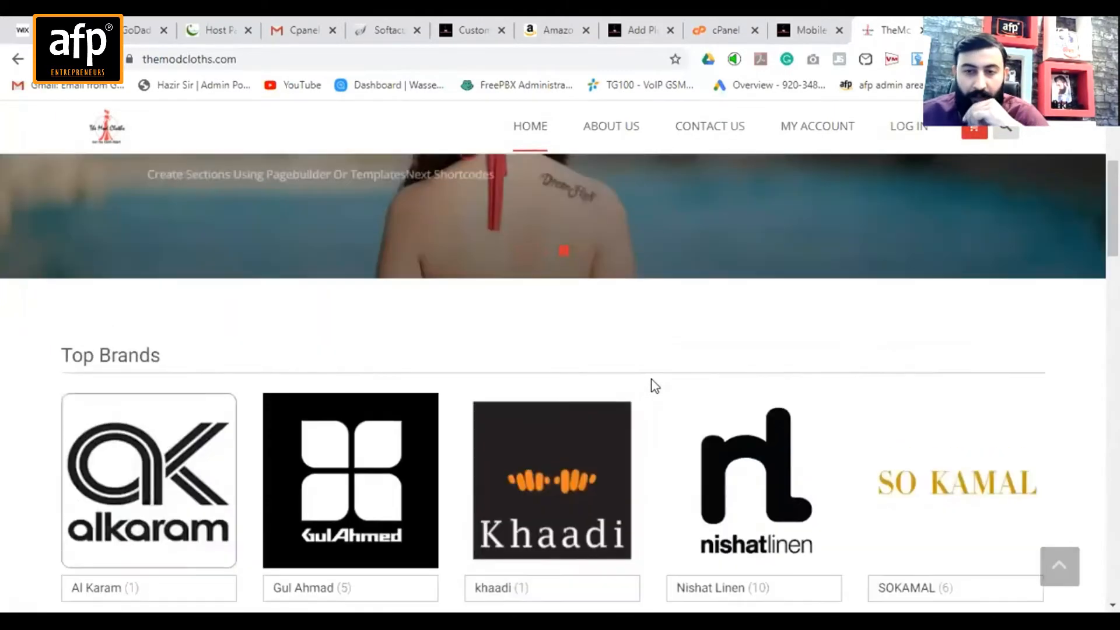
scroll(655, 386, up, 4)
click(641, 173)
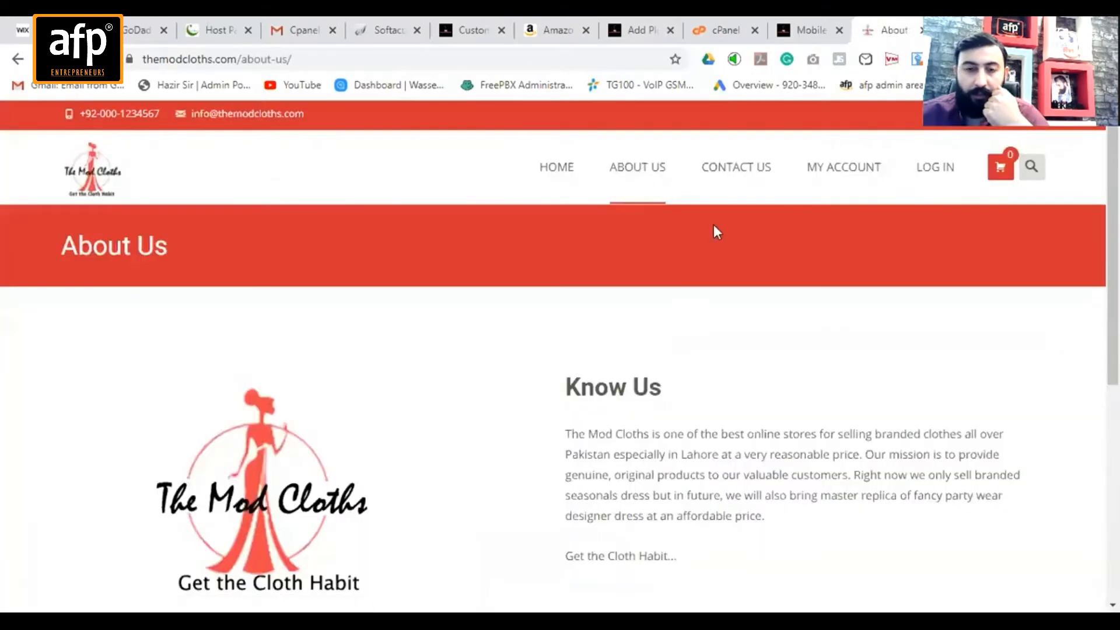
scroll(676, 361, down, 4)
scroll(677, 360, down, 2)
scroll(700, 262, up, 7)
Step: Open the Contact Us page and examine its contact forms, contact details and footer
click(762, 181)
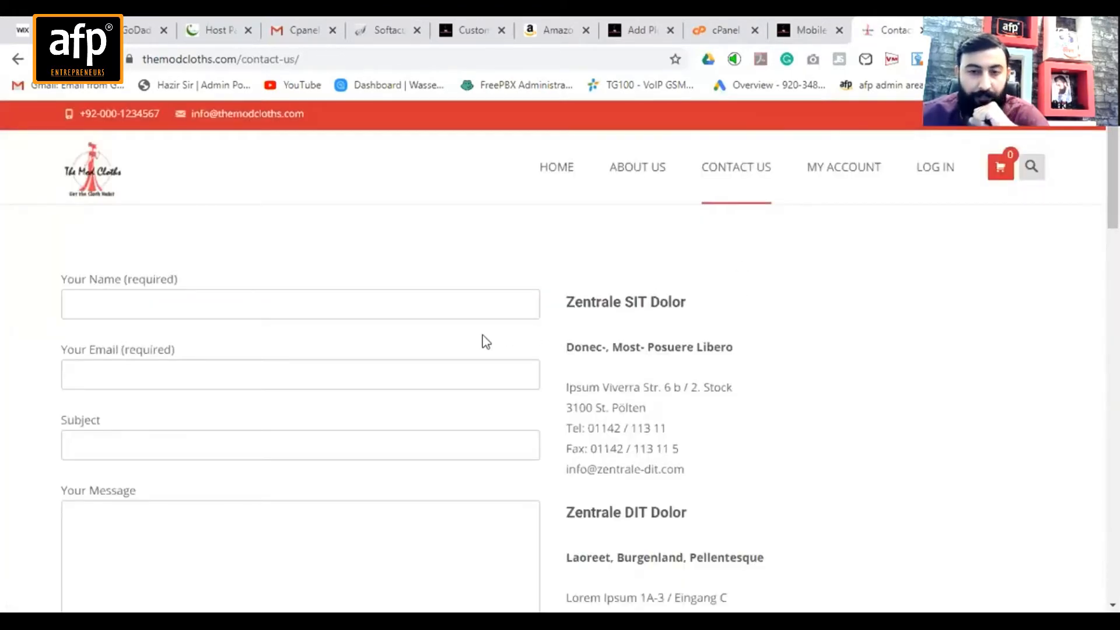
scroll(485, 341, down, 3)
scroll(490, 350, up, 4)
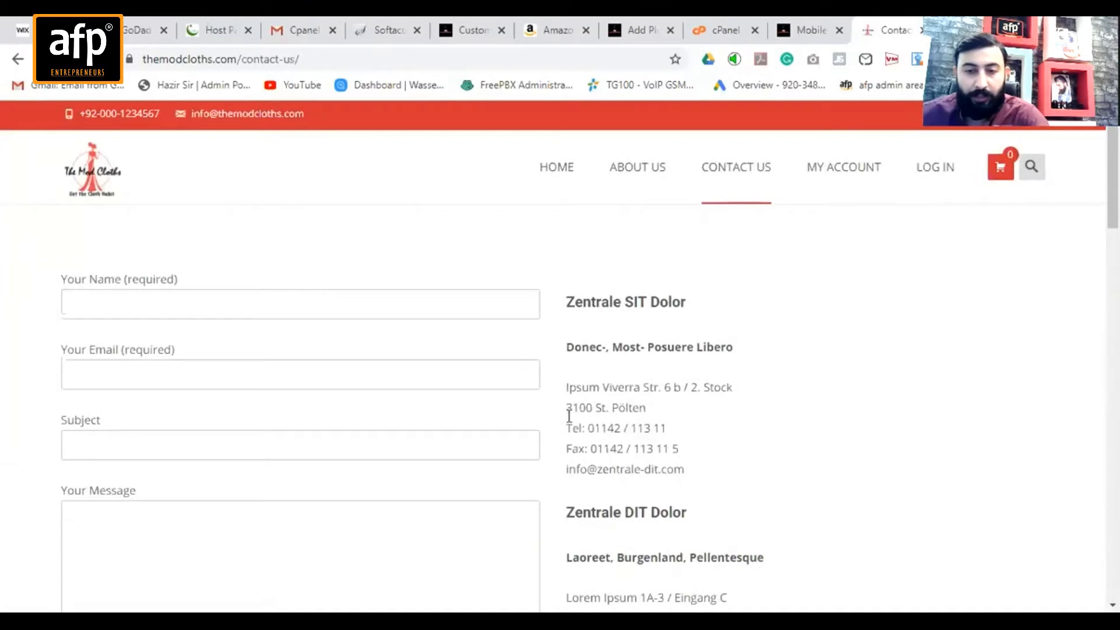
scroll(569, 448, down, 3)
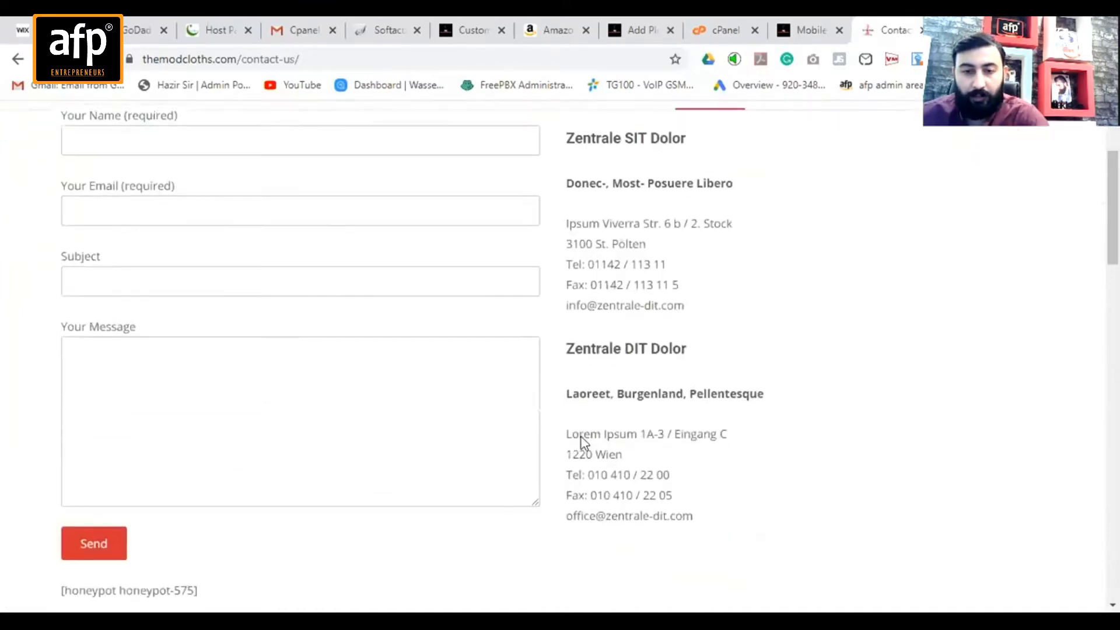
scroll(671, 379, down, 1)
scroll(501, 420, up, 4)
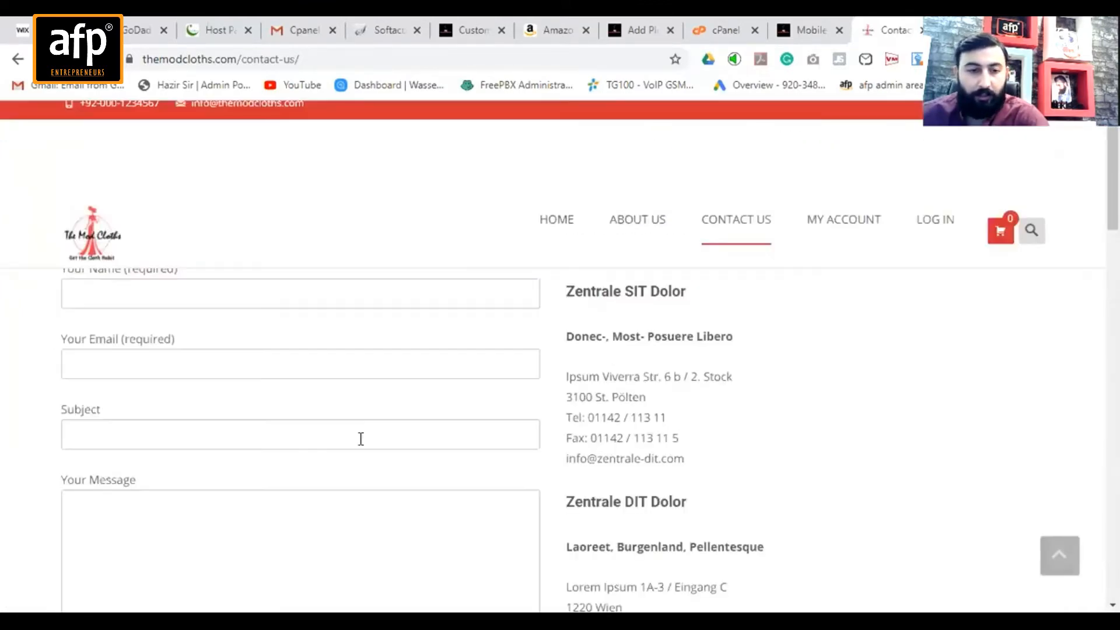
scroll(353, 392, down, 12)
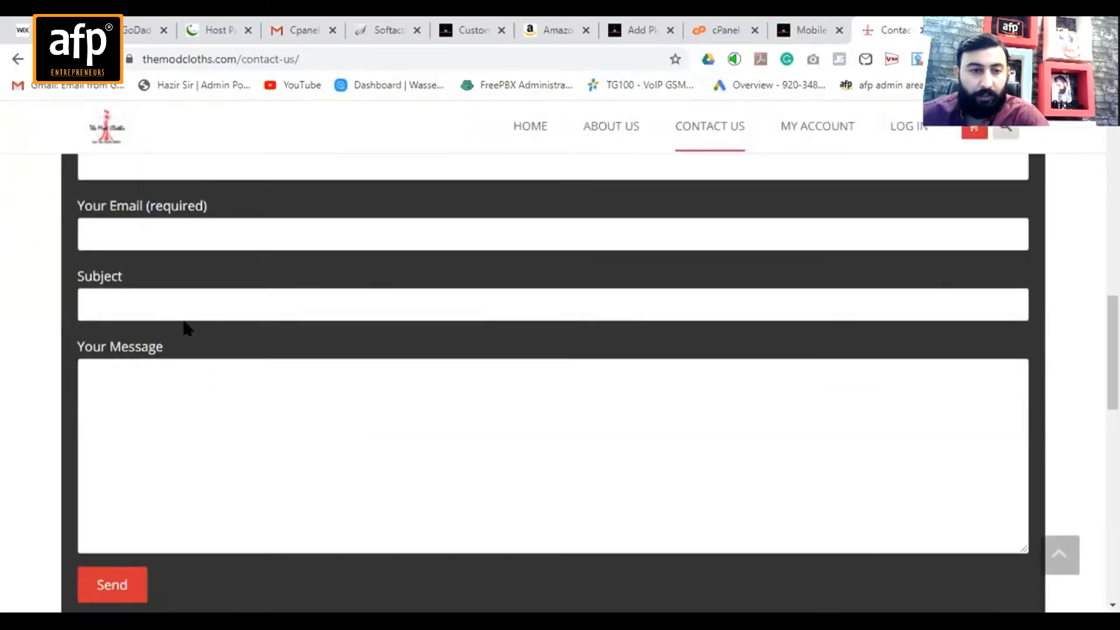
scroll(583, 397, down, 5)
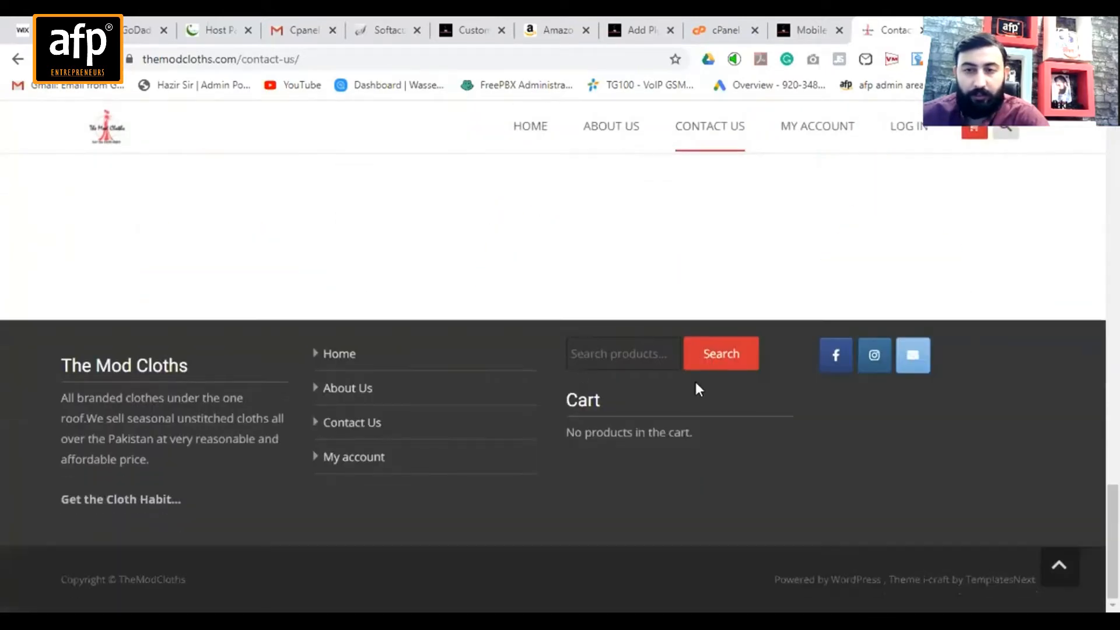
scroll(729, 321, up, 4)
Step: Examine the store's My Account page, then view the Log In page and return from it
click(826, 140)
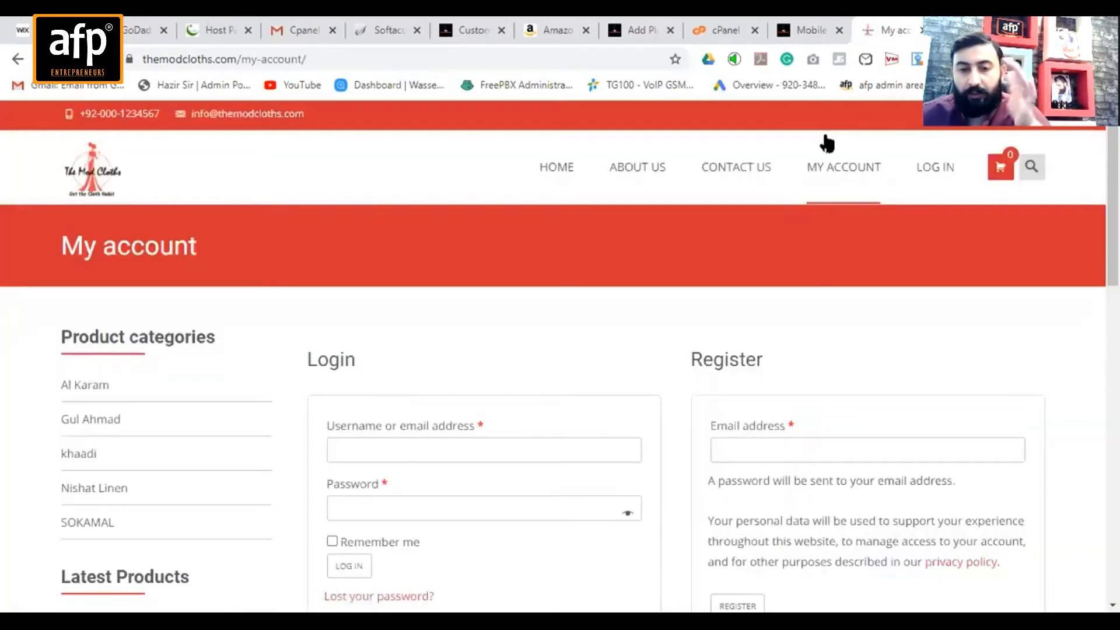
scroll(470, 373, down, 3)
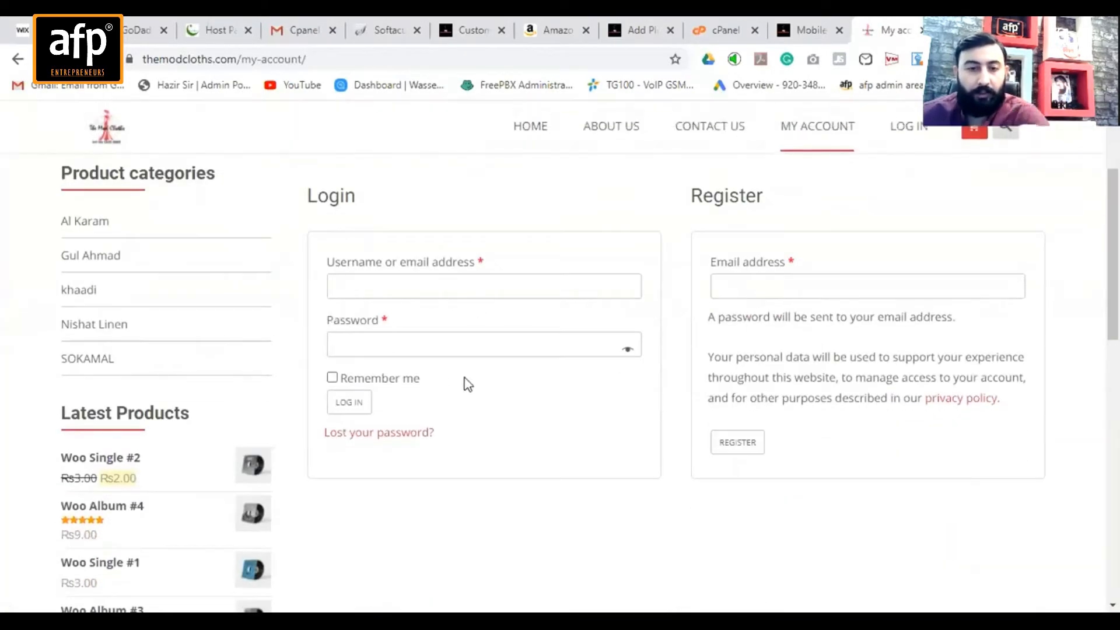
scroll(468, 385, down, 3)
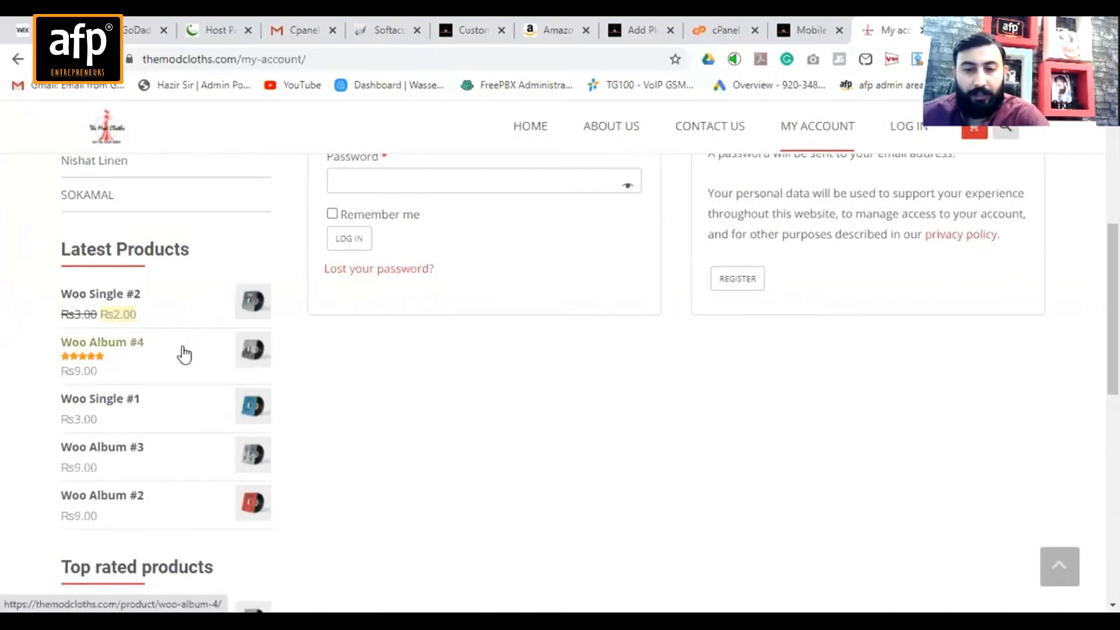
scroll(184, 354, down, 10)
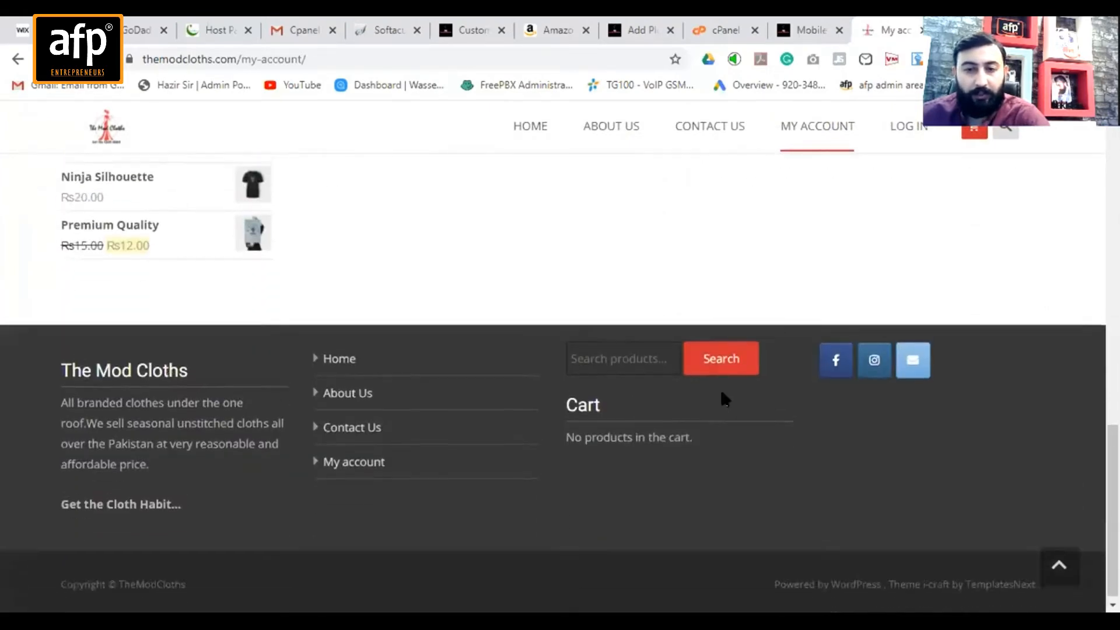
scroll(725, 400, up, 15)
click(938, 169)
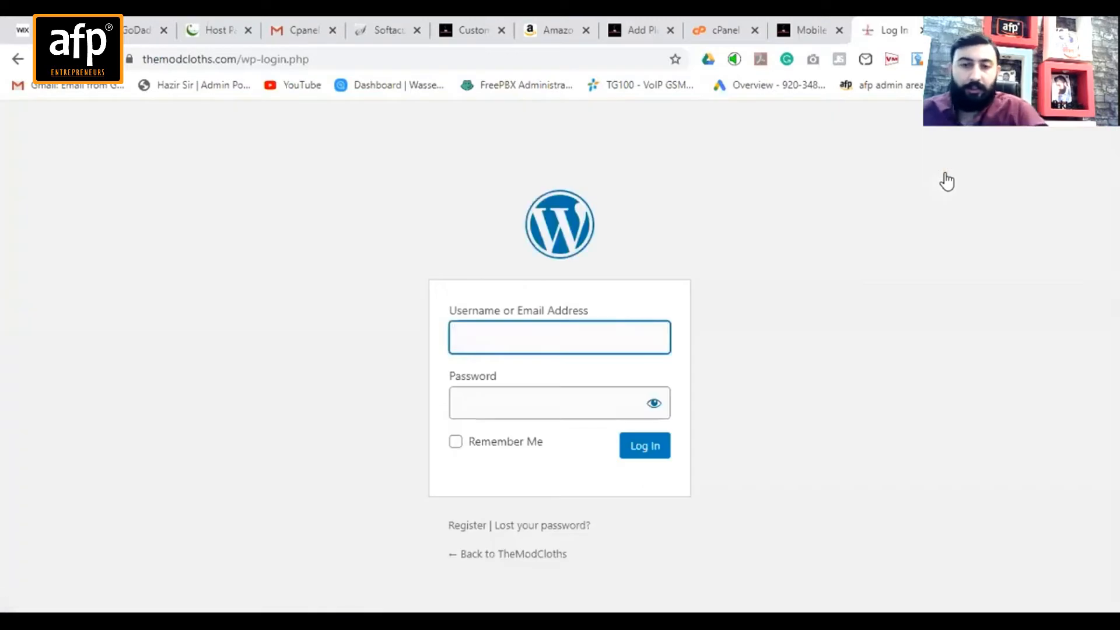
click(18, 61)
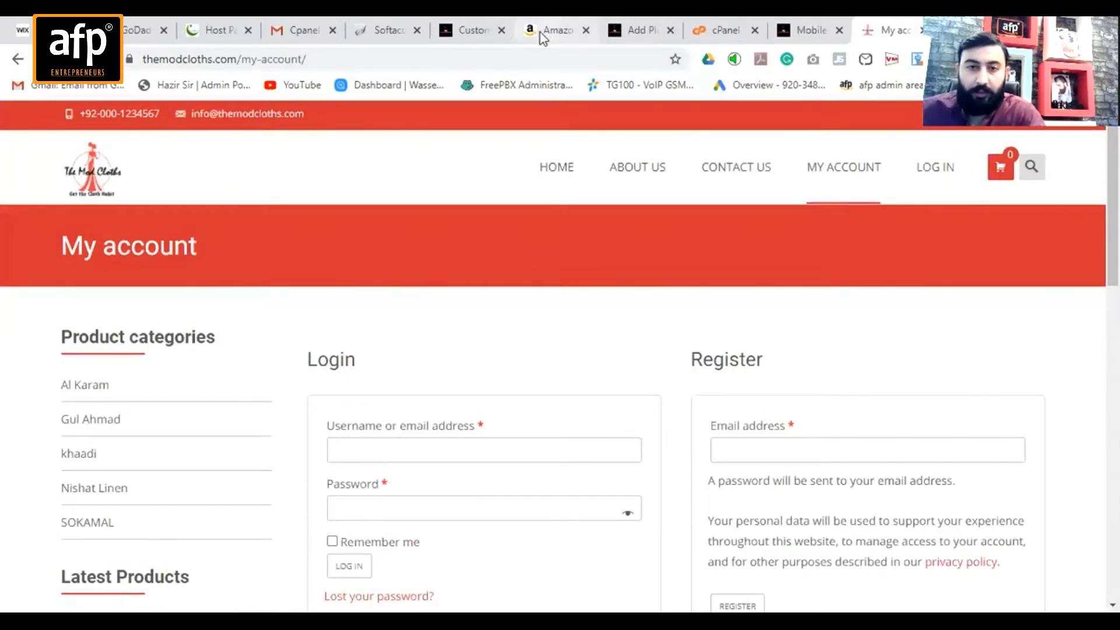
Step: Return to the plugin search results for the hadiaartgallery.com site and activate the Ninja Forms Contact Form plugin
click(472, 35)
click(376, 29)
click(475, 30)
click(644, 31)
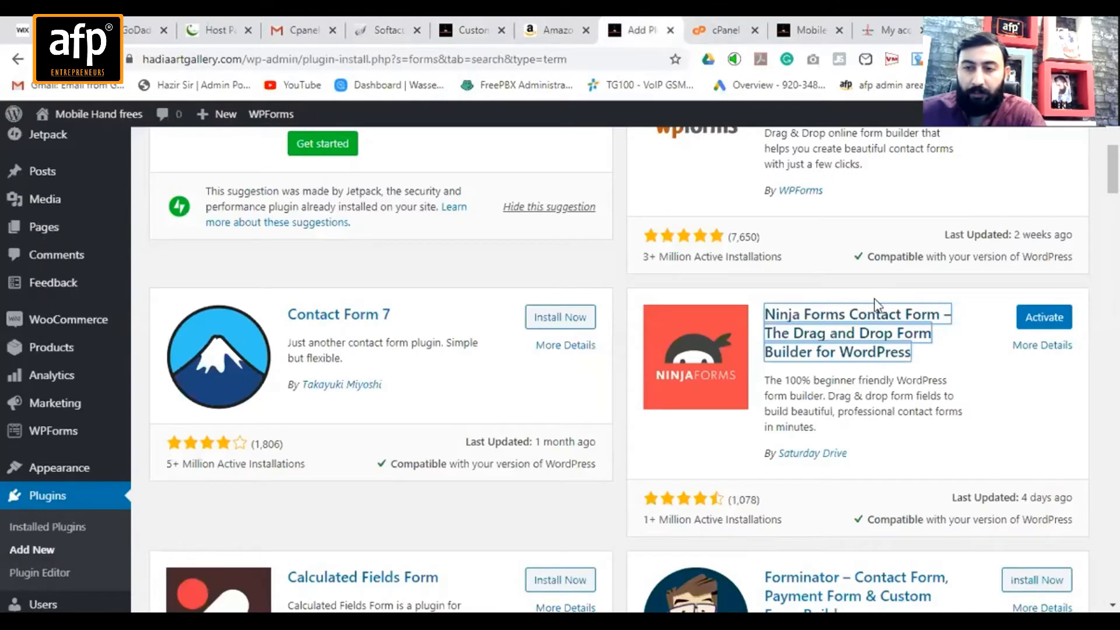
click(1049, 319)
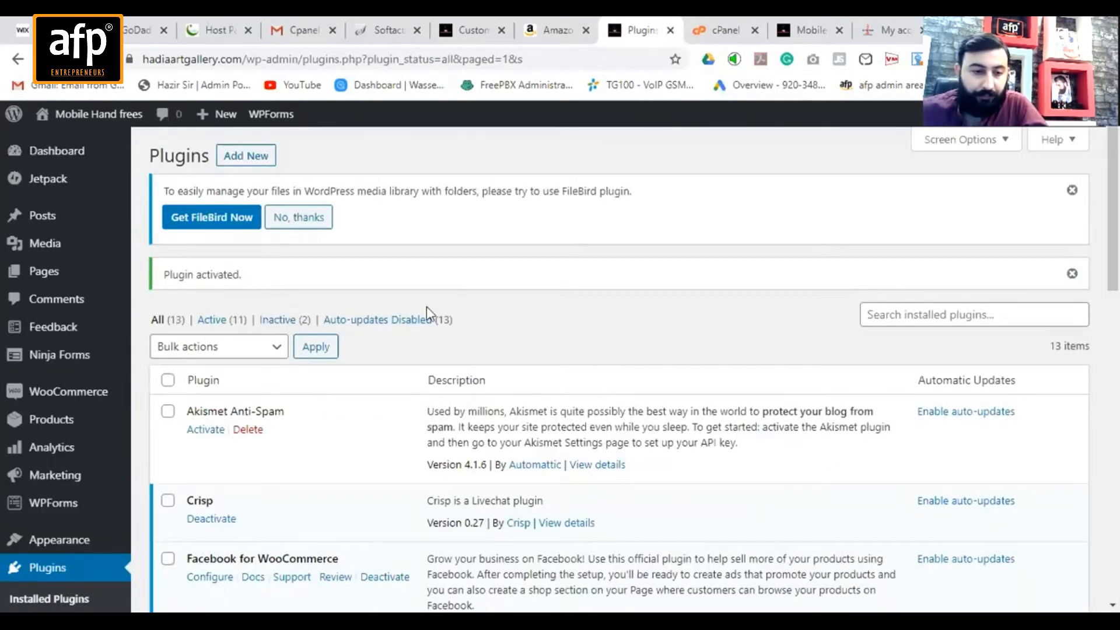
Step: Search the installed plugins for "wpforms"
scroll(426, 306, down, 1)
mouse_move(7, 287)
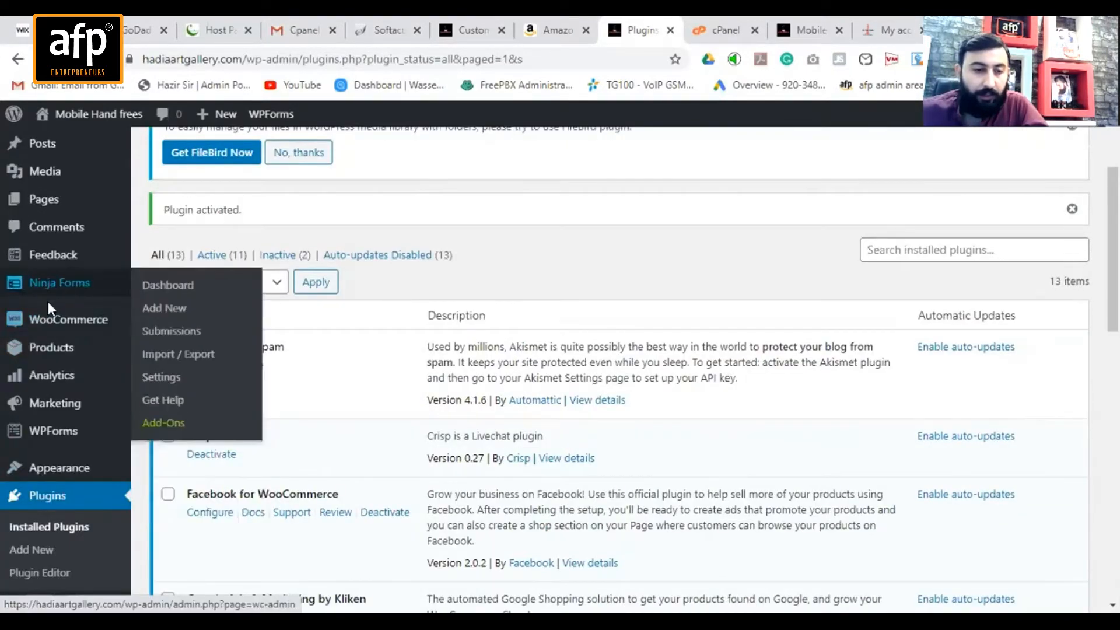
mouse_move(73, 434)
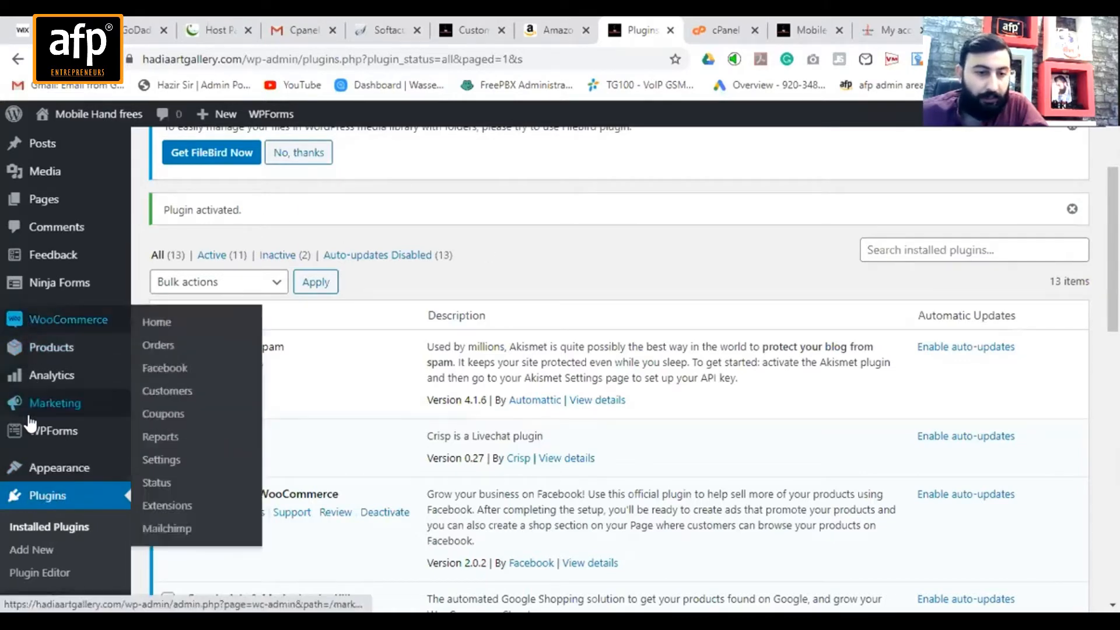
click(1037, 251)
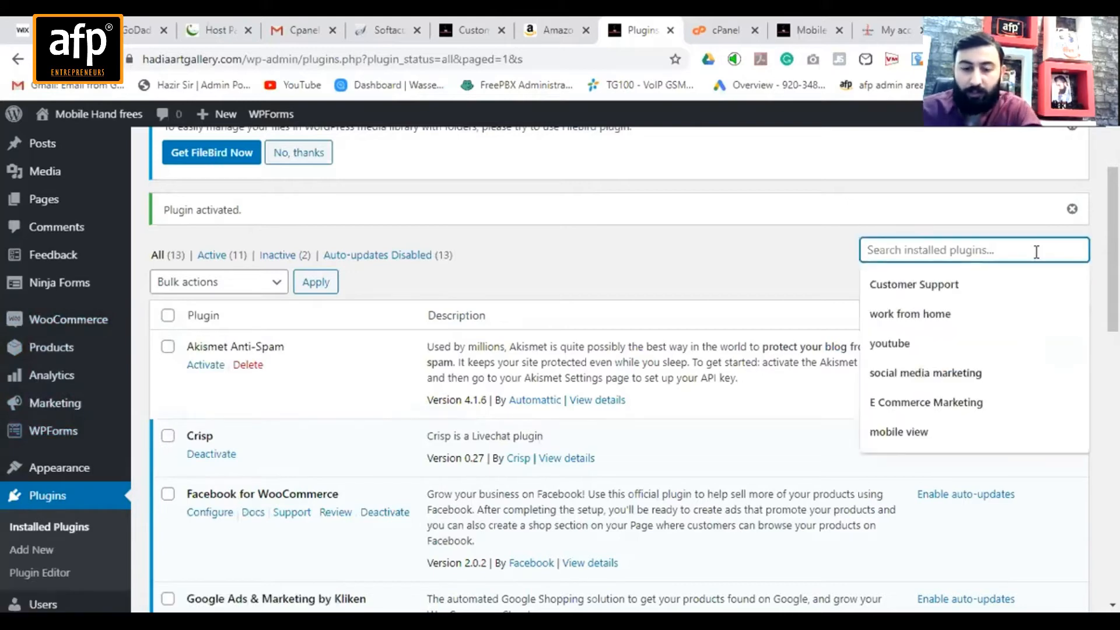
text(wpforms)
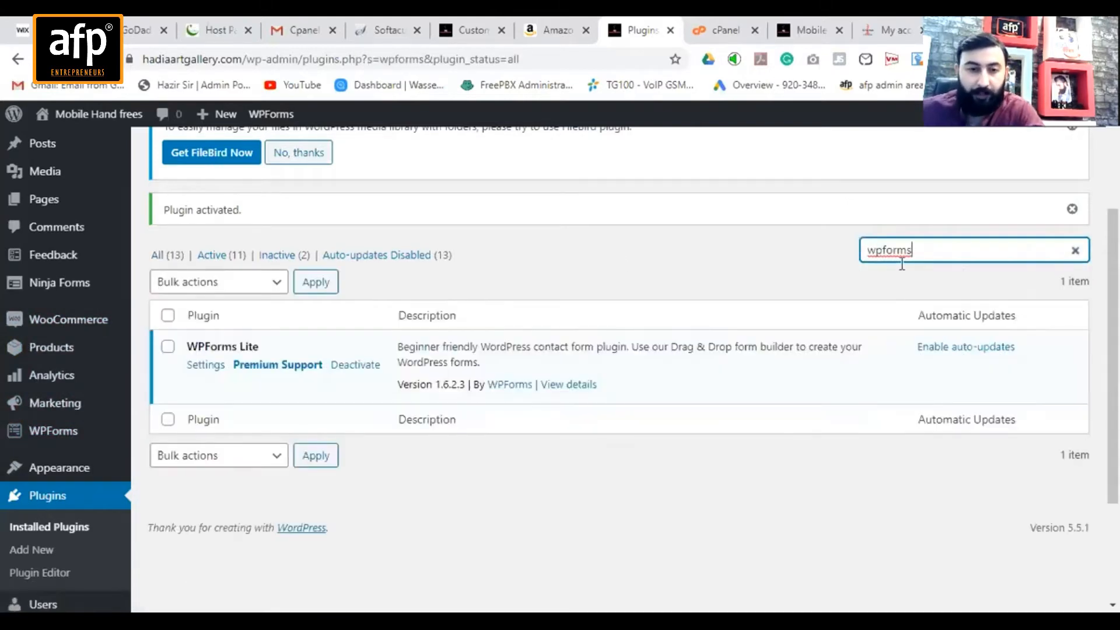
Step: Try to delete the WPForms Lite plugin with the Delete bulk action
click(168, 348)
click(233, 282)
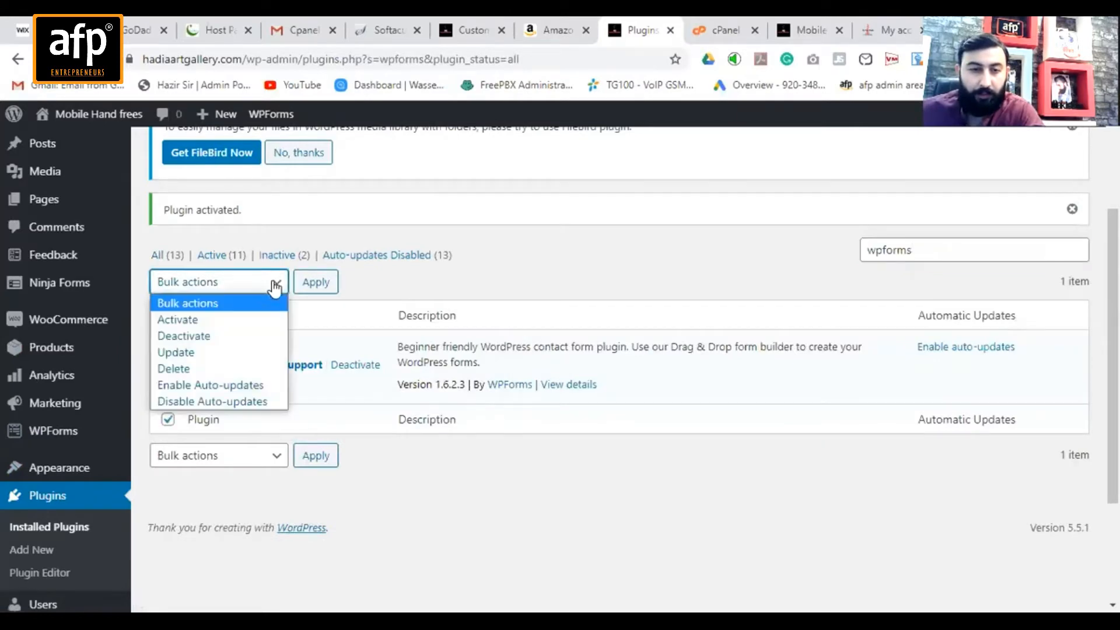
click(192, 370)
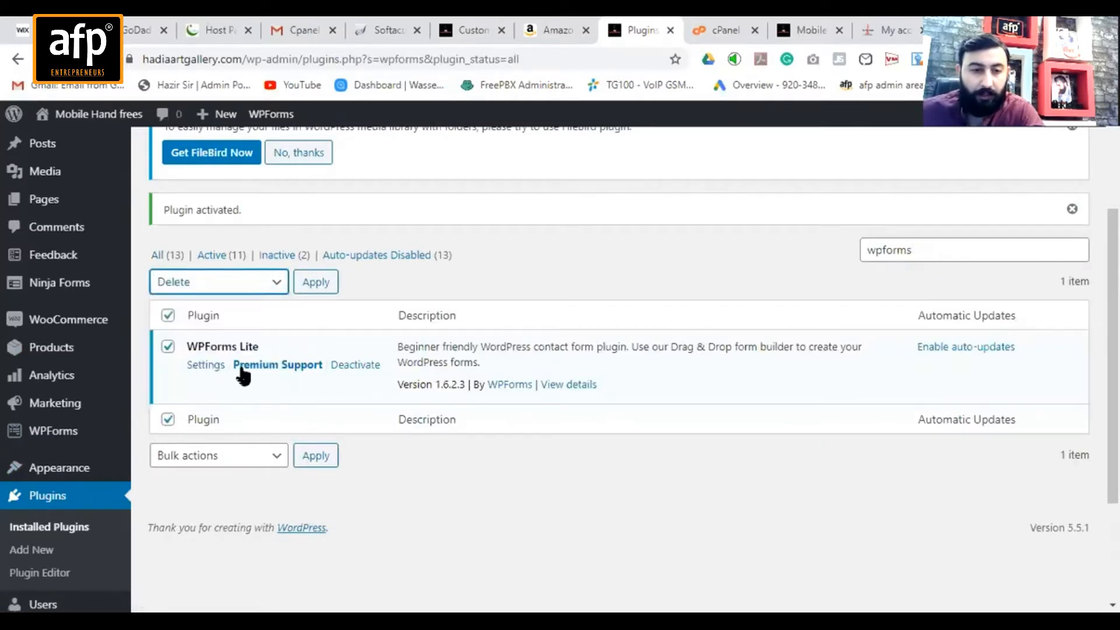
click(319, 283)
click(637, 169)
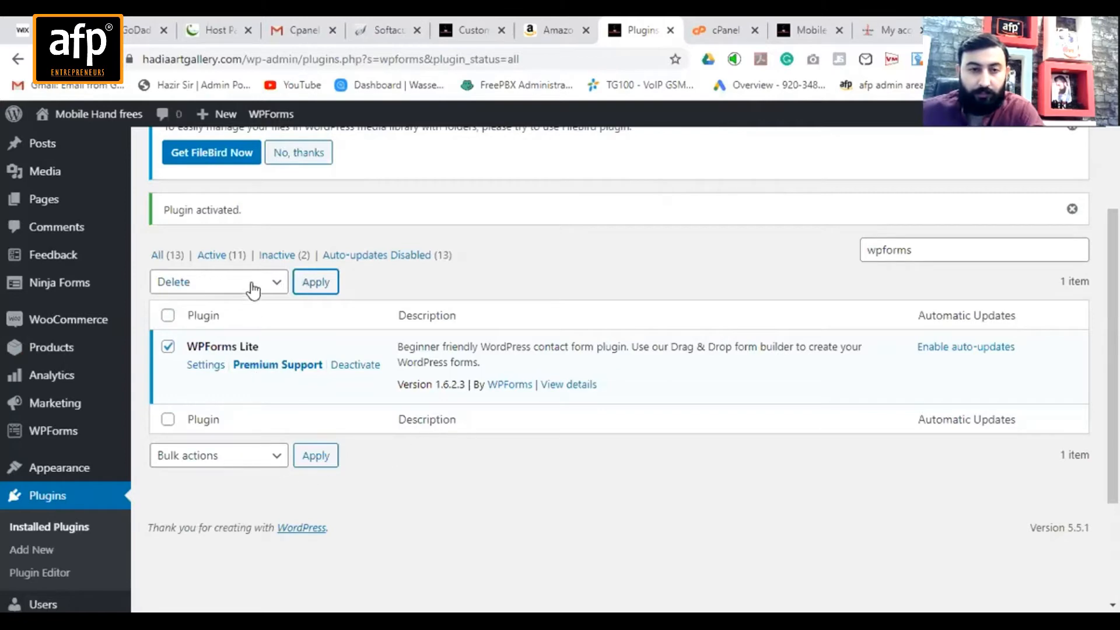
click(315, 282)
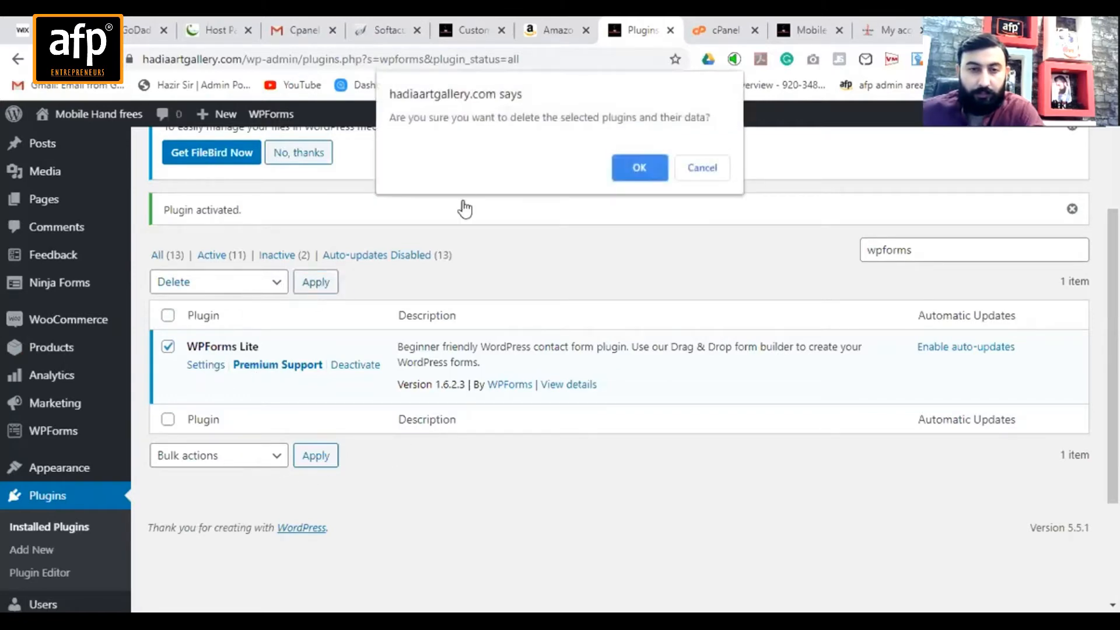
click(642, 167)
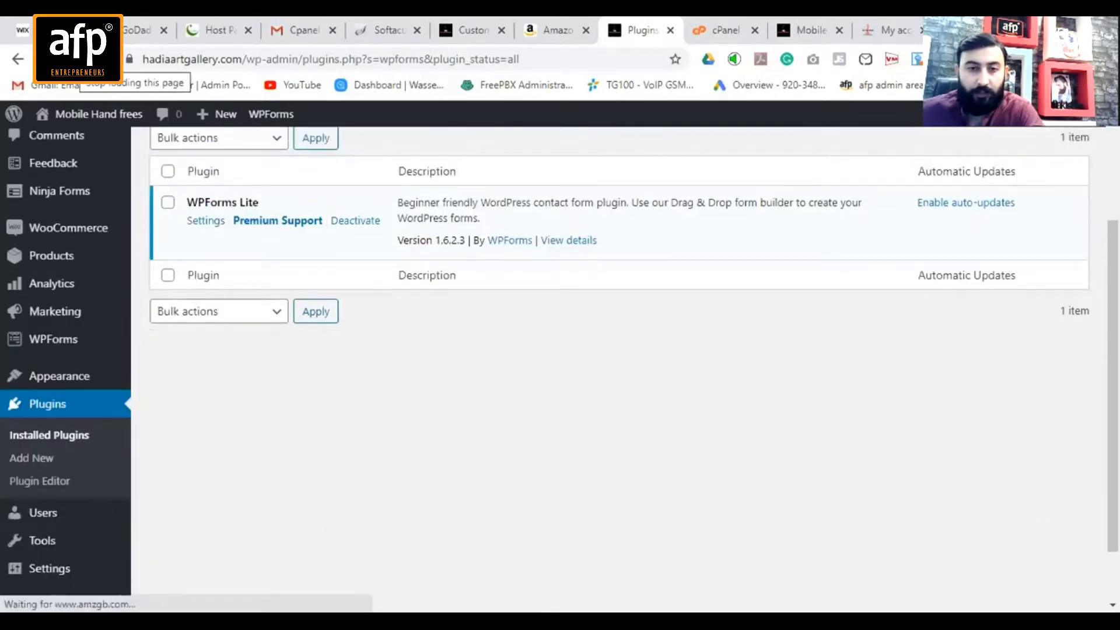
Step: Deactivate the WPForms Lite plugin and delete it together with its data
click(168, 302)
click(217, 235)
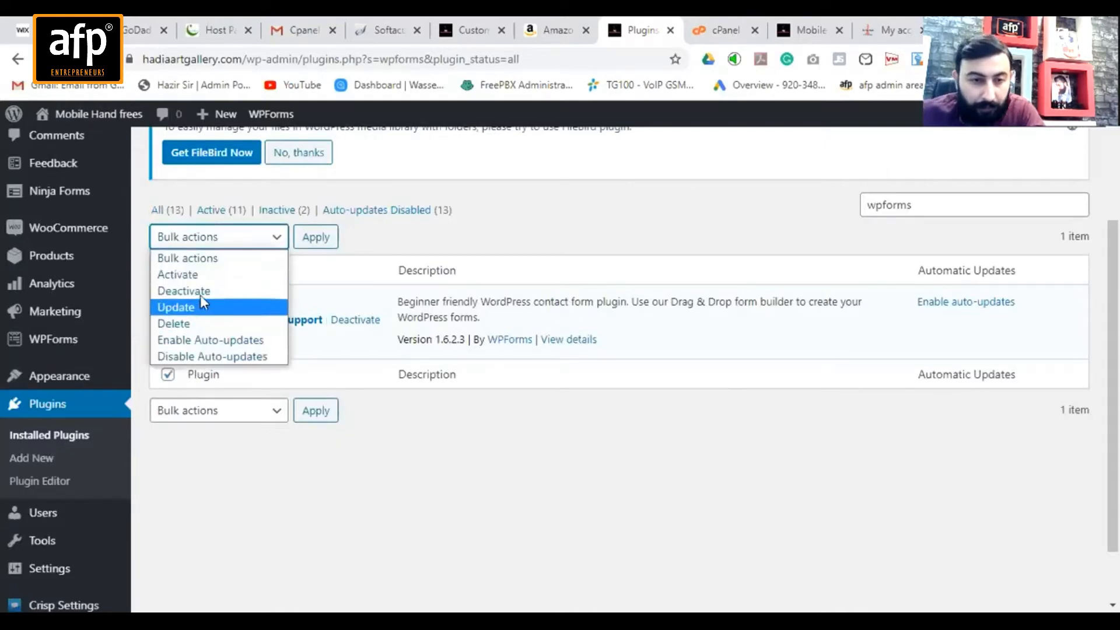
click(202, 291)
click(305, 240)
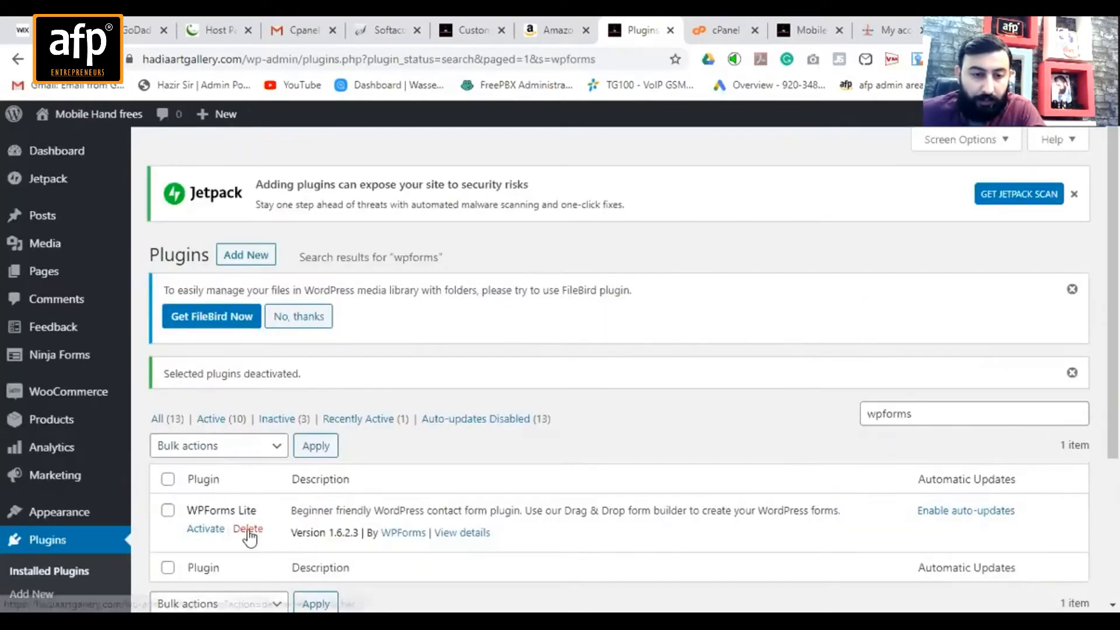
click(248, 527)
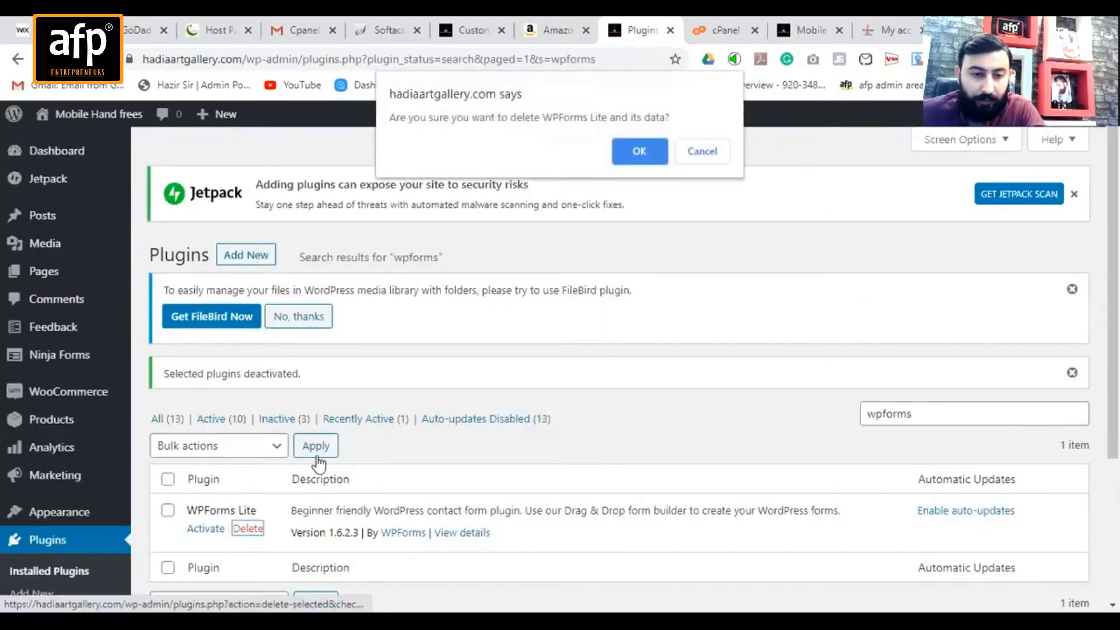
click(630, 153)
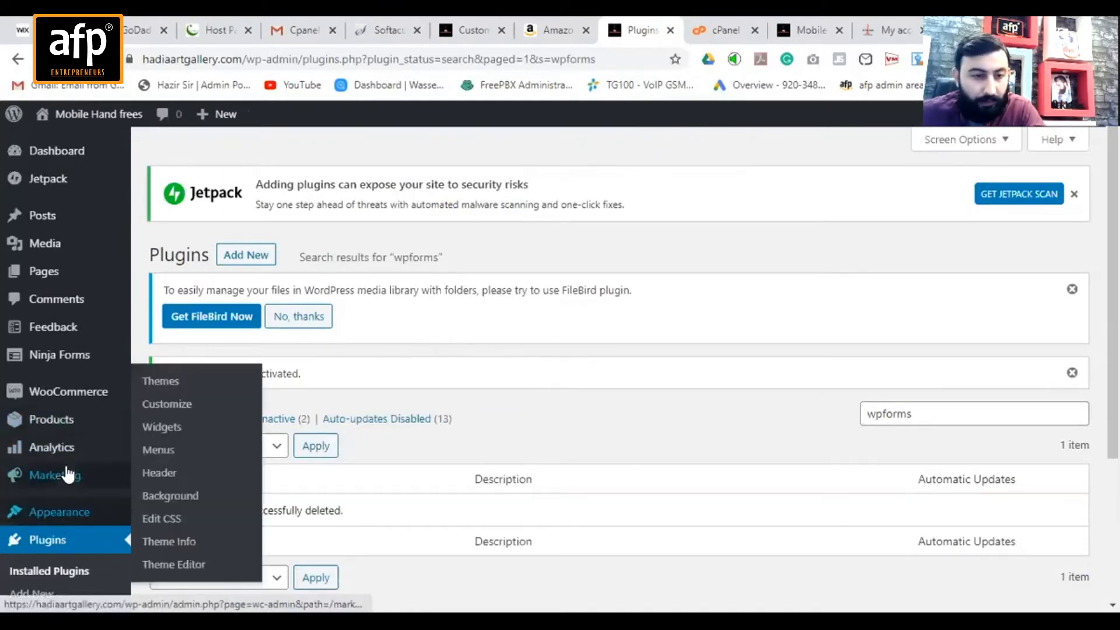
Step: Open the Ninja Forms dashboard and agree to its data collection request without opting in to occasional emails
click(67, 364)
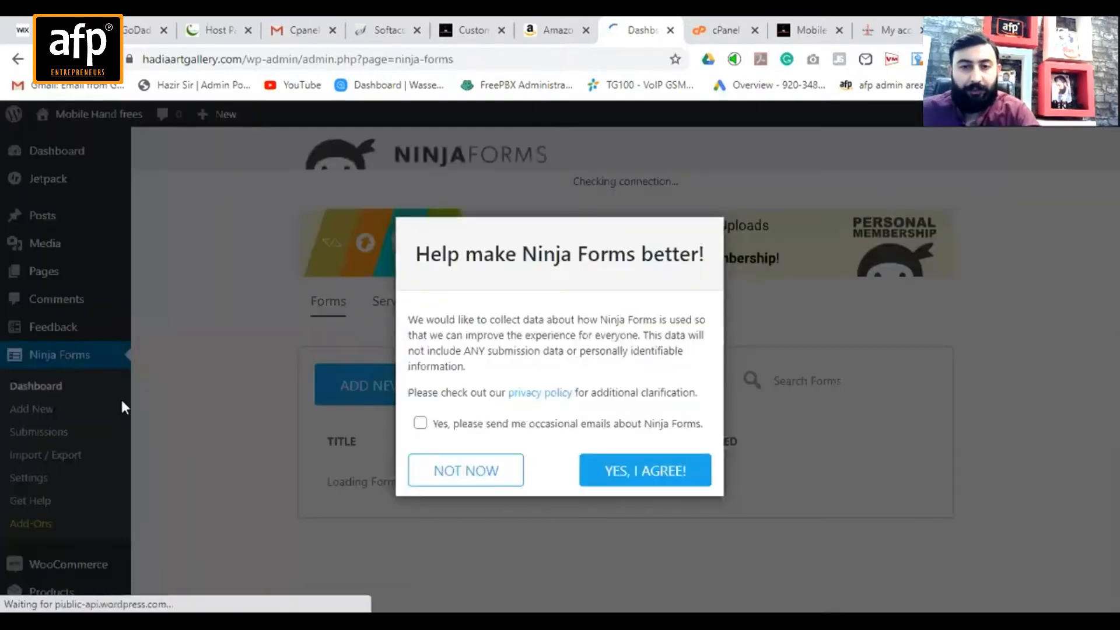
click(480, 431)
click(481, 430)
click(645, 475)
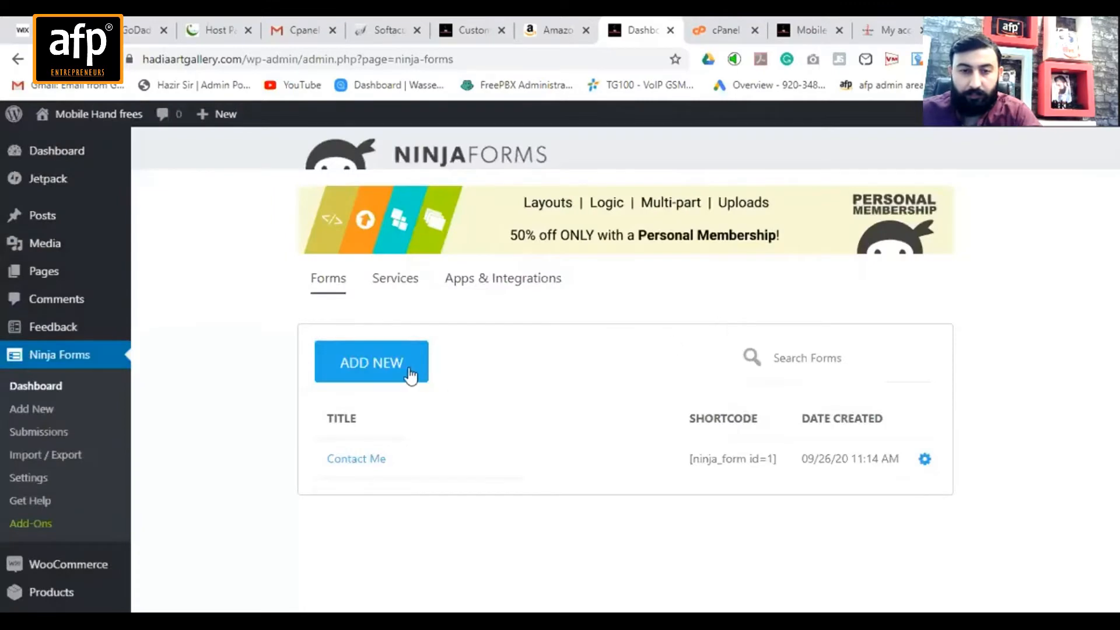
Step: Create a new form in Ninja Forms from the Blank Form template
click(408, 367)
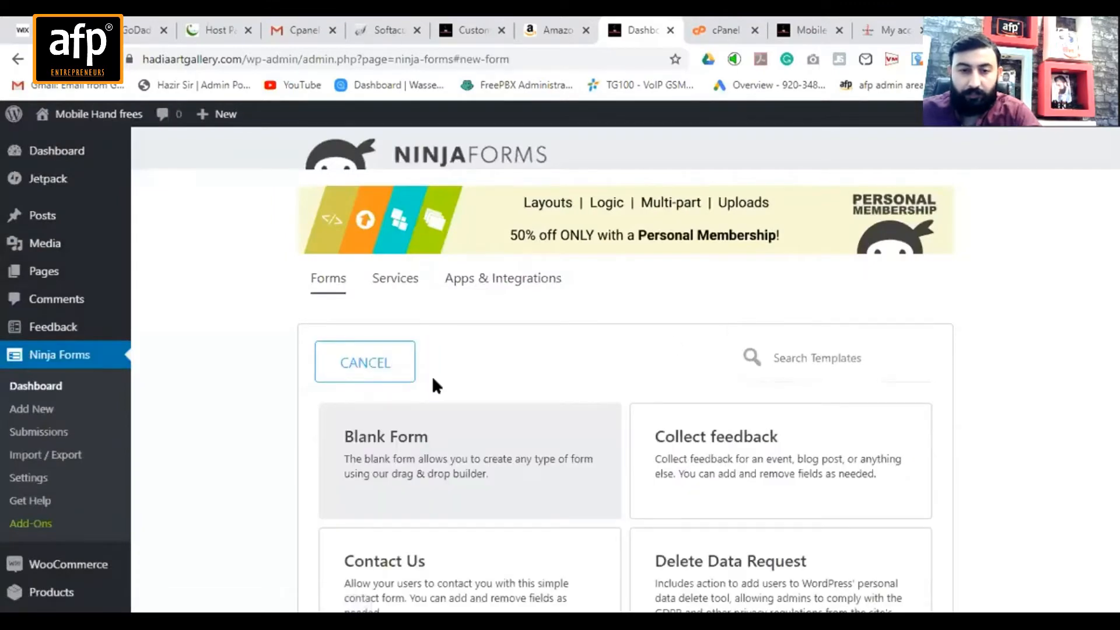
scroll(434, 385, down, 3)
click(441, 382)
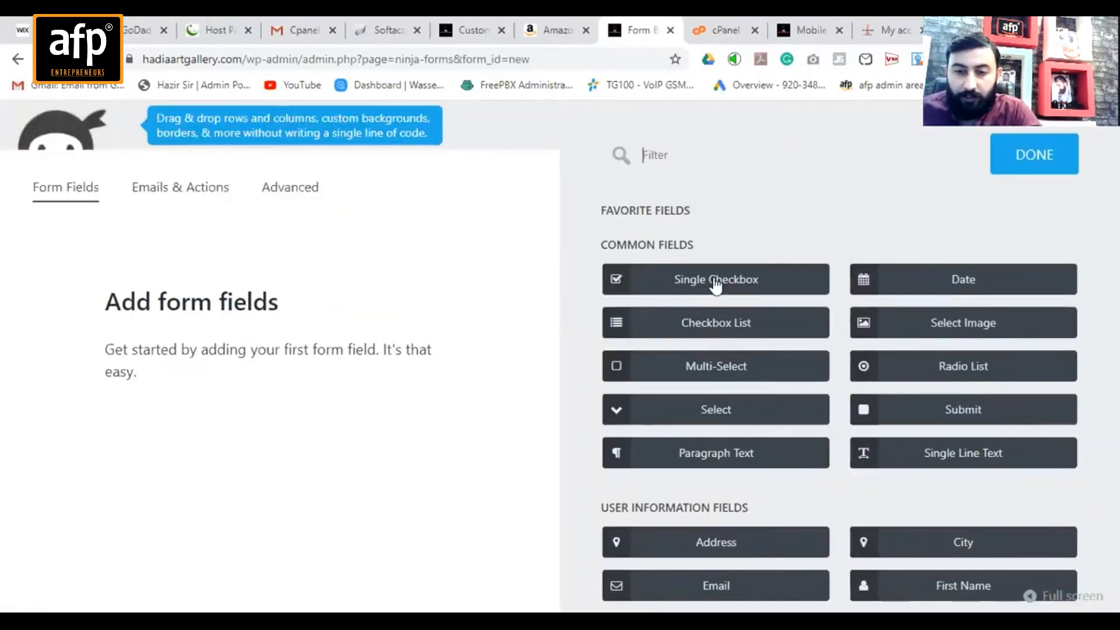
Step: Try out a Single Checkbox field on the form, inspecting its settings before deleting it
click(812, 280)
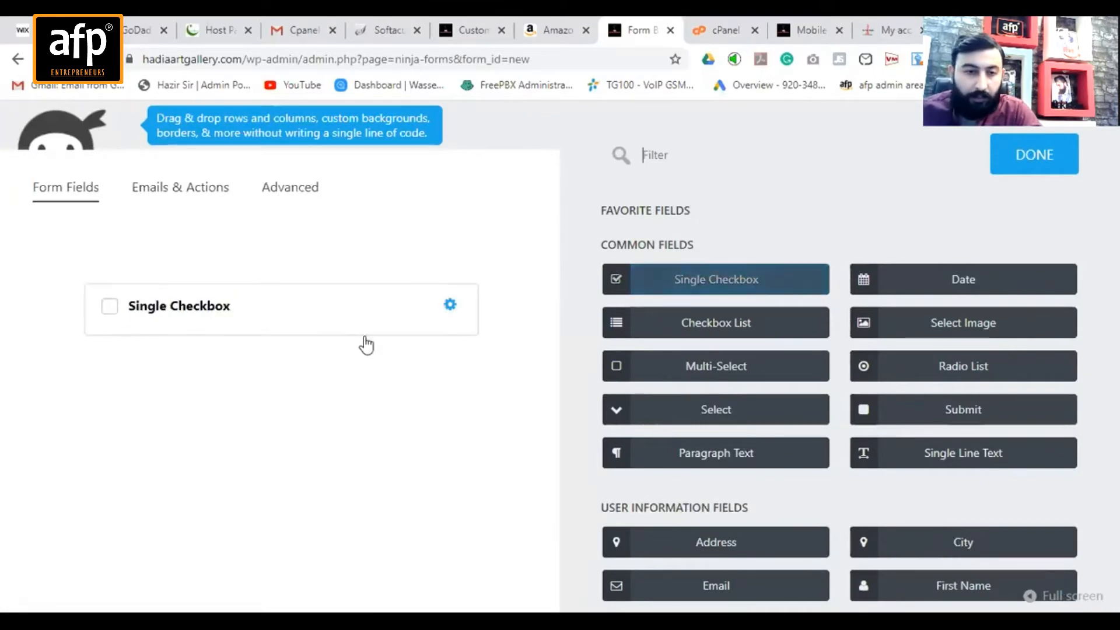
click(451, 304)
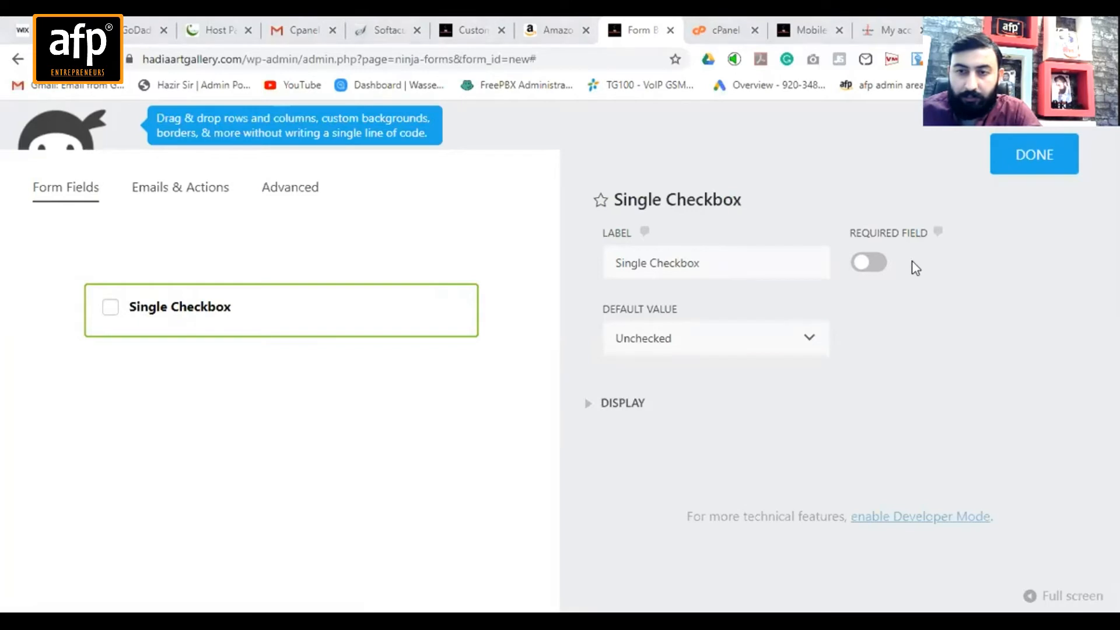
click(542, 306)
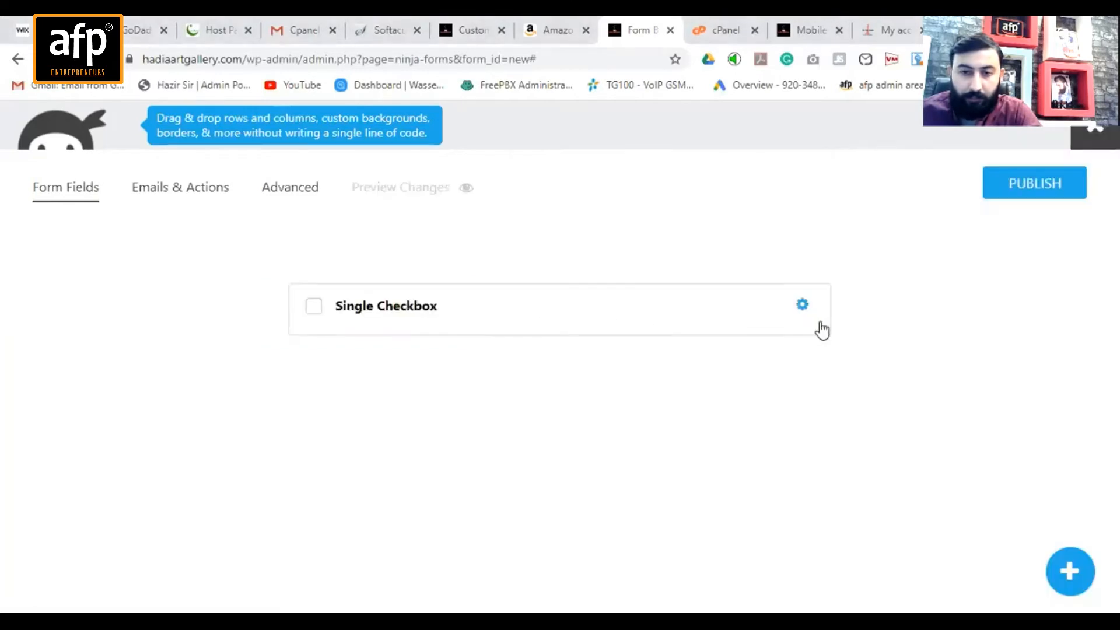
click(809, 307)
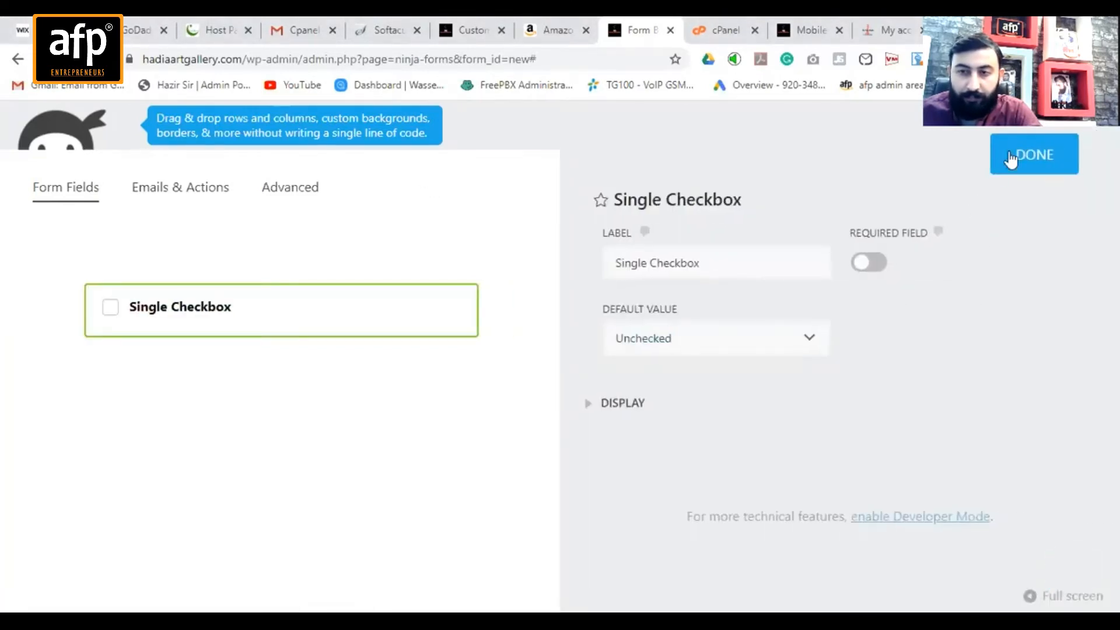
click(1009, 157)
click(770, 306)
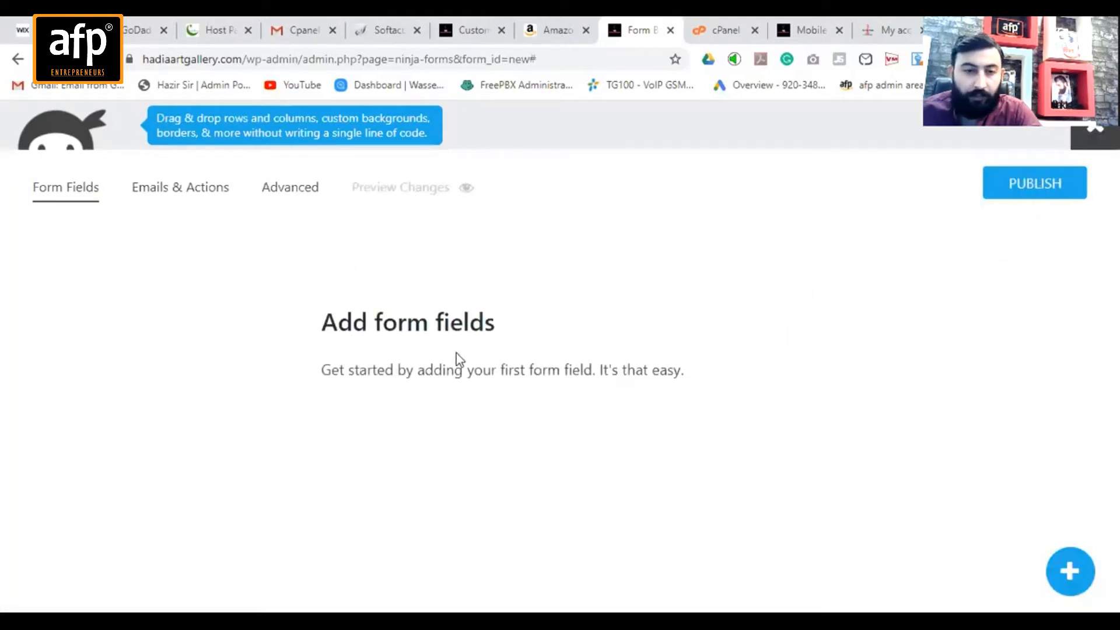
Step: Add First Name and Last Name fields to the empty form
click(1071, 575)
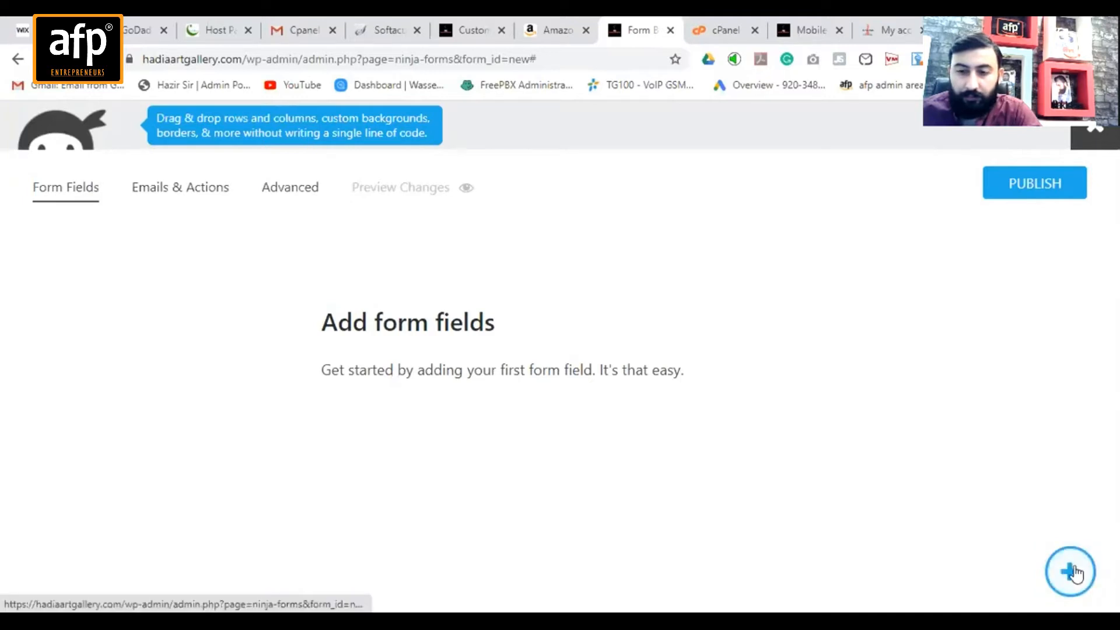
click(1072, 572)
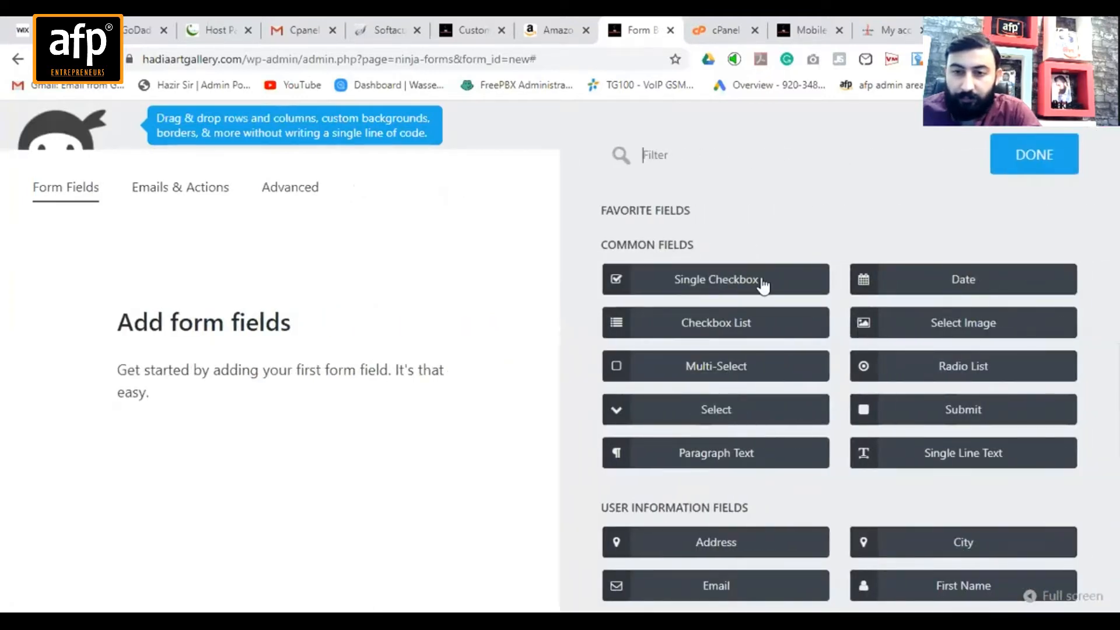
scroll(869, 317, down, 4)
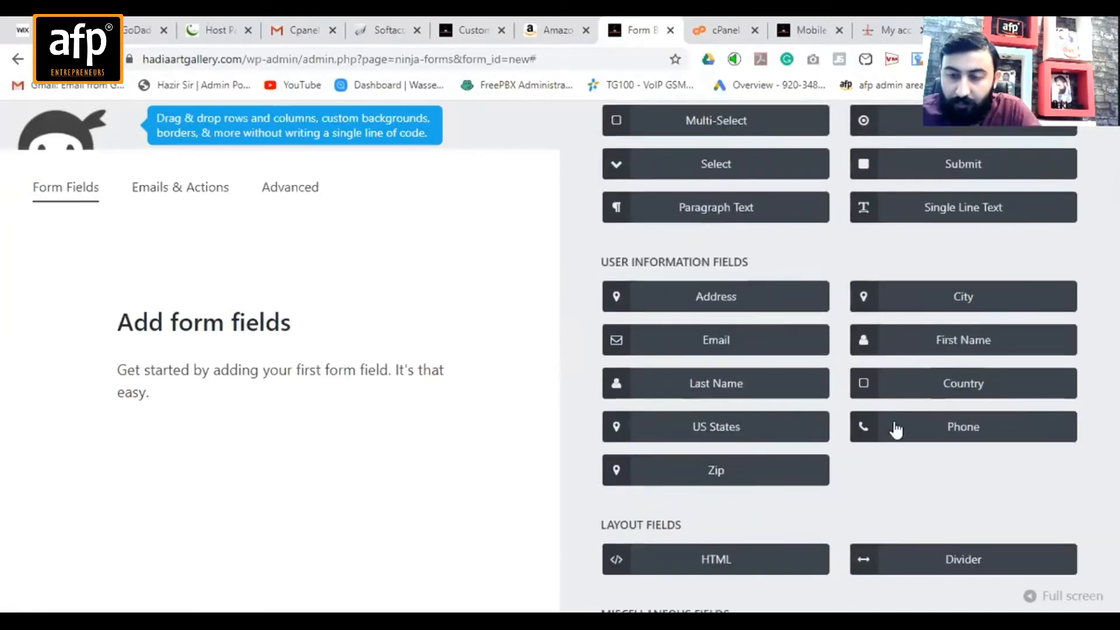
click(960, 339)
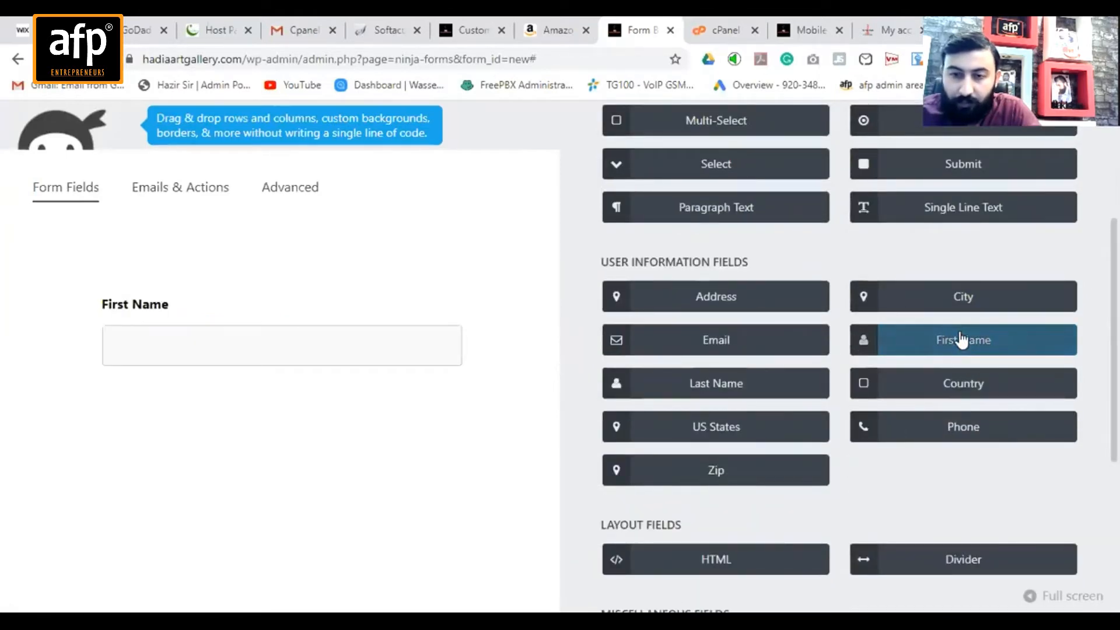
scroll(930, 438, down, 3)
scroll(933, 446, down, 2)
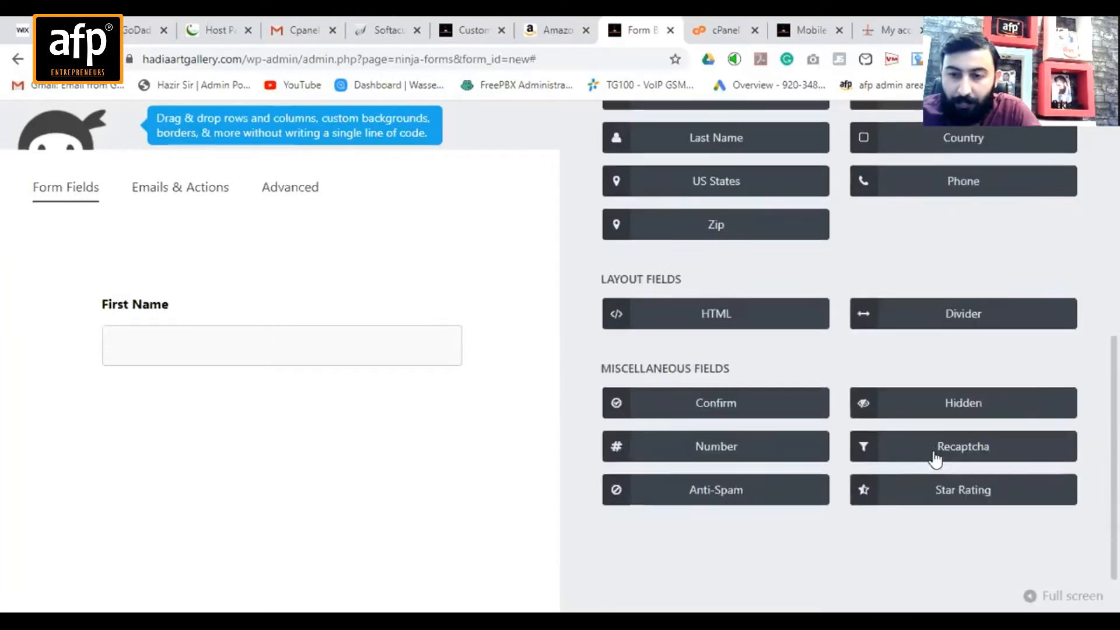
scroll(936, 454, up, 3)
click(750, 302)
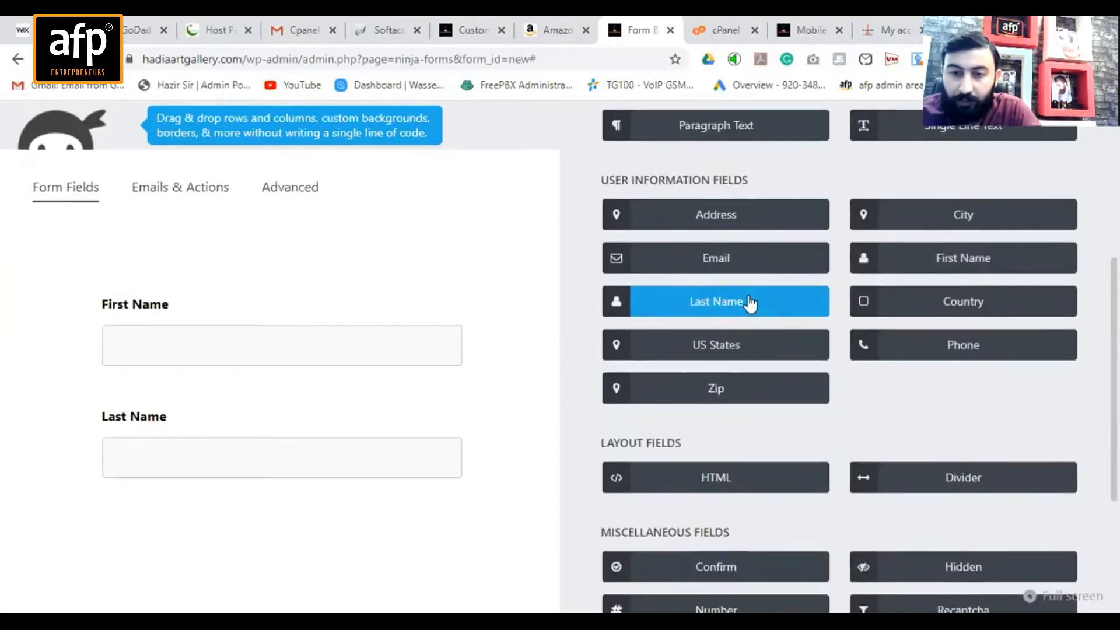
Step: Add Email, Phone and City fields below the Last Name field
click(741, 261)
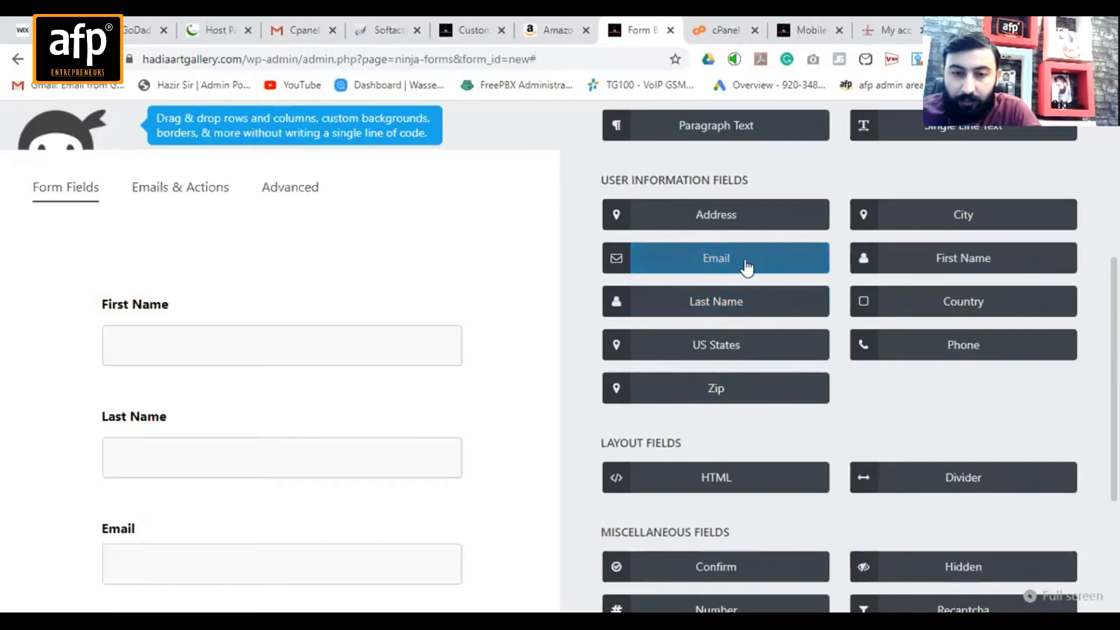
click(957, 348)
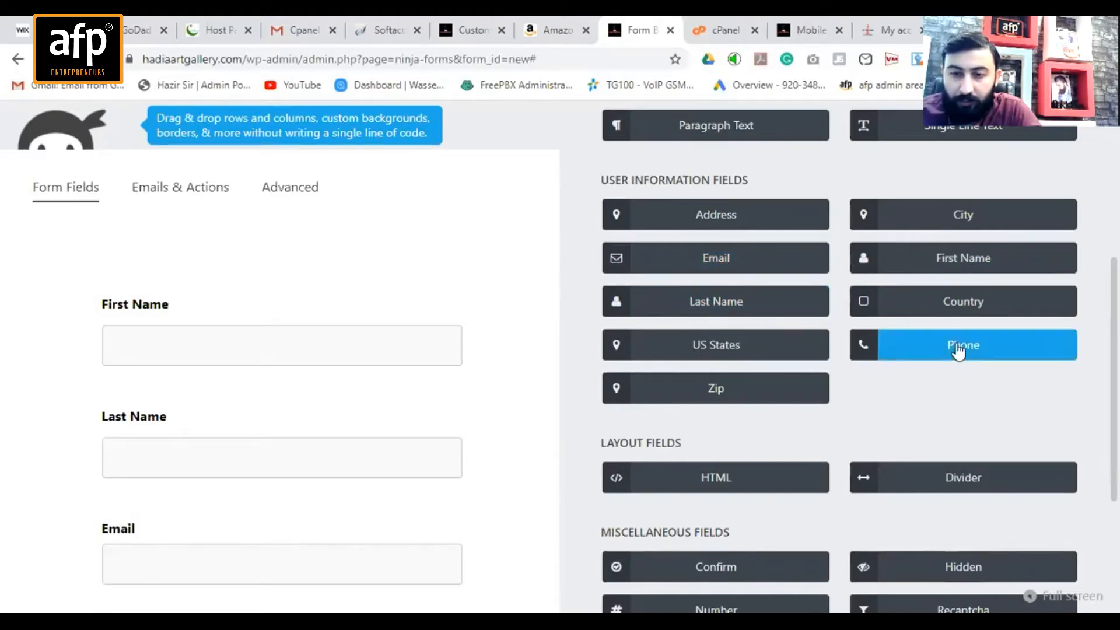
scroll(558, 357, down, 3)
scroll(409, 385, down, 2)
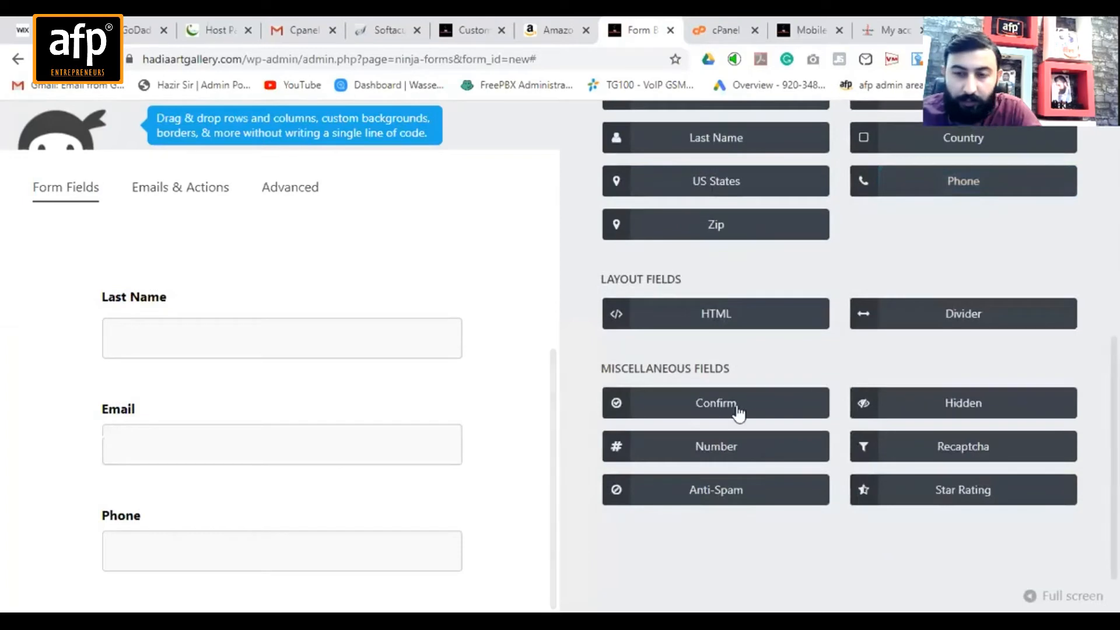
scroll(775, 309, up, 3)
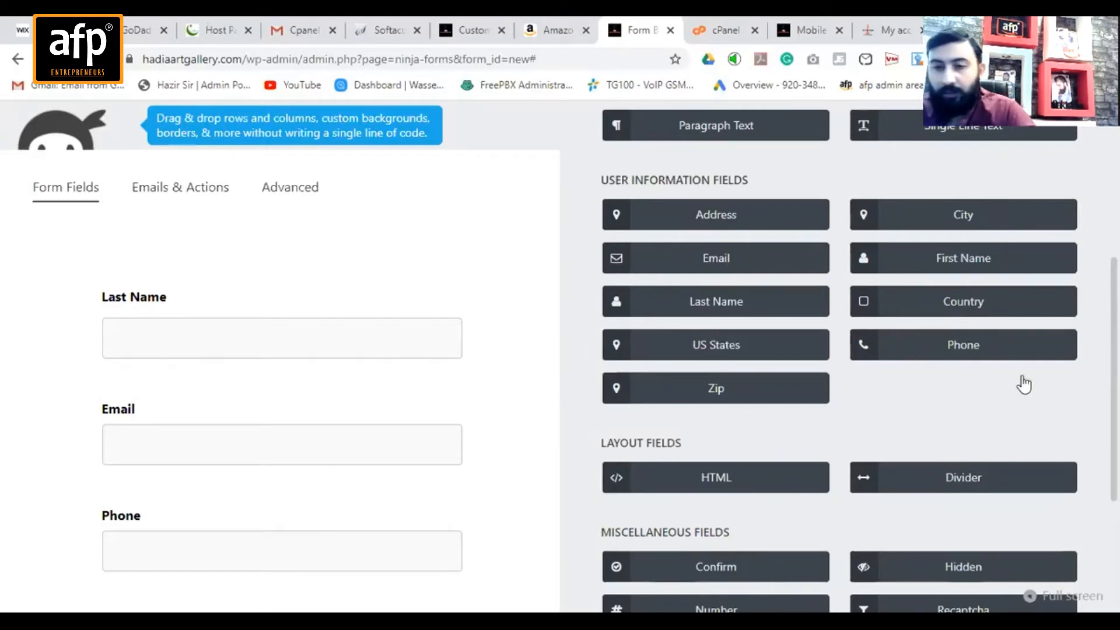
click(964, 221)
Step: Add a Submit button at the end of the form
scroll(271, 451, up, 4)
scroll(279, 453, down, 4)
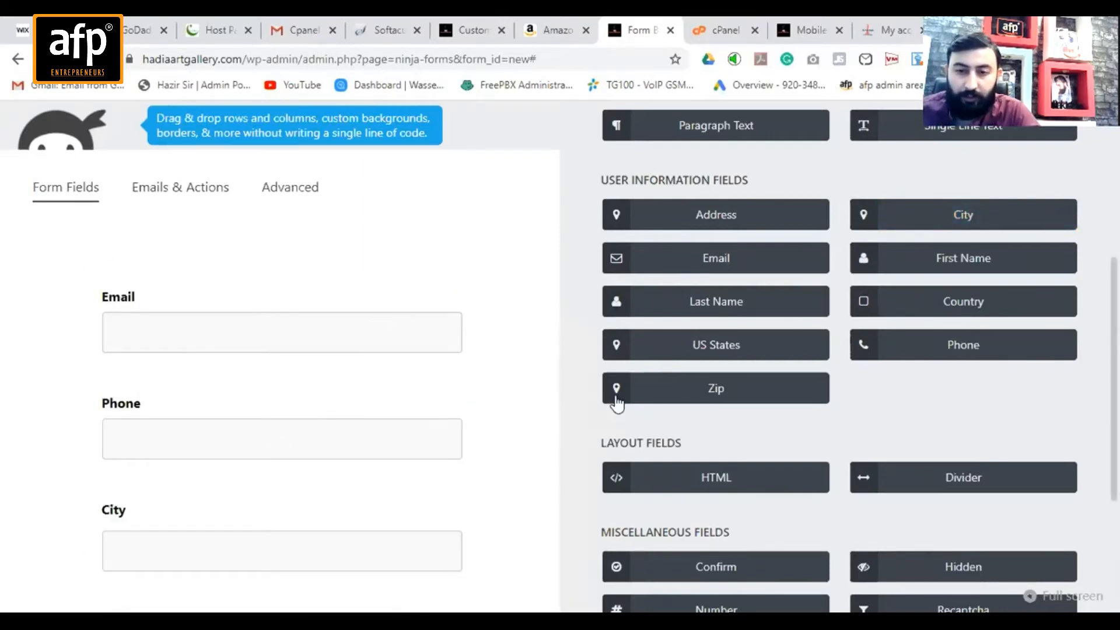
scroll(817, 450, down, 4)
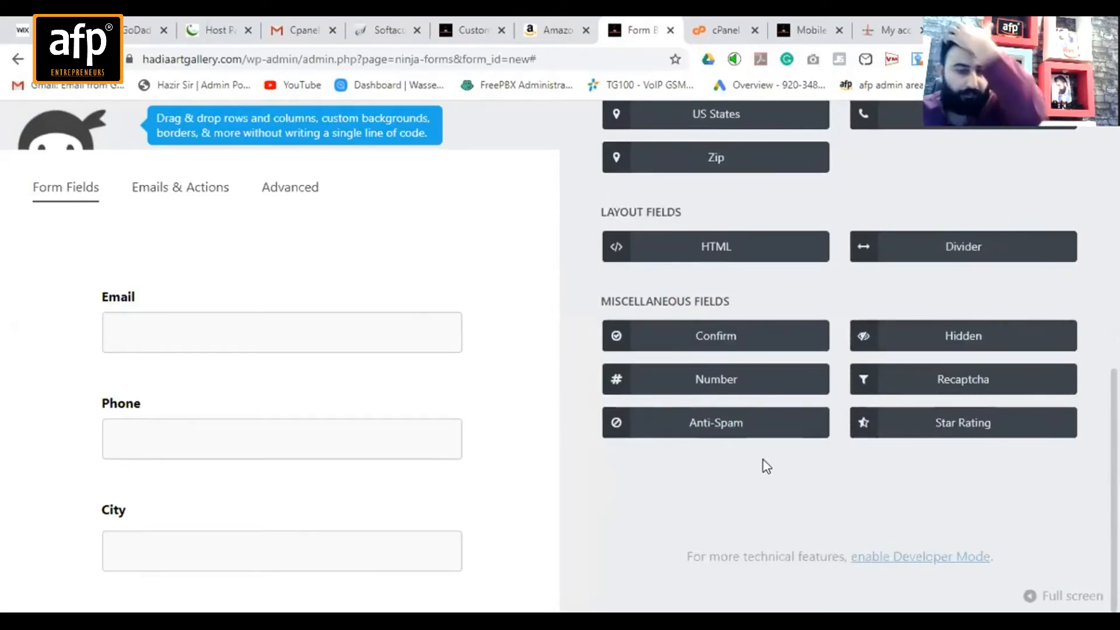
scroll(845, 462, up, 5)
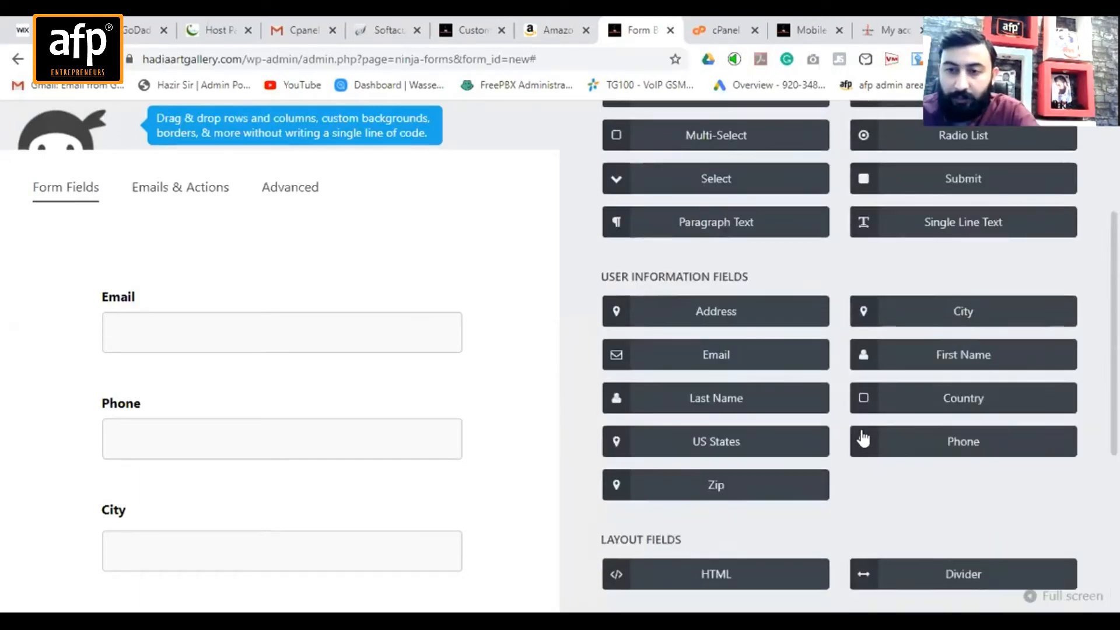
scroll(843, 458, up, 4)
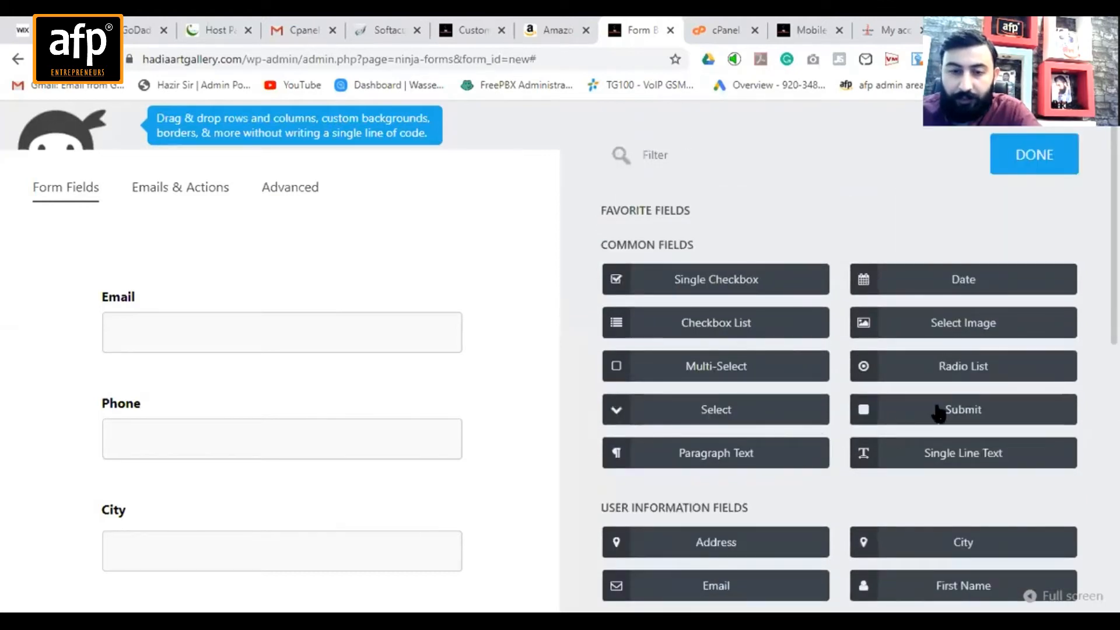
click(938, 414)
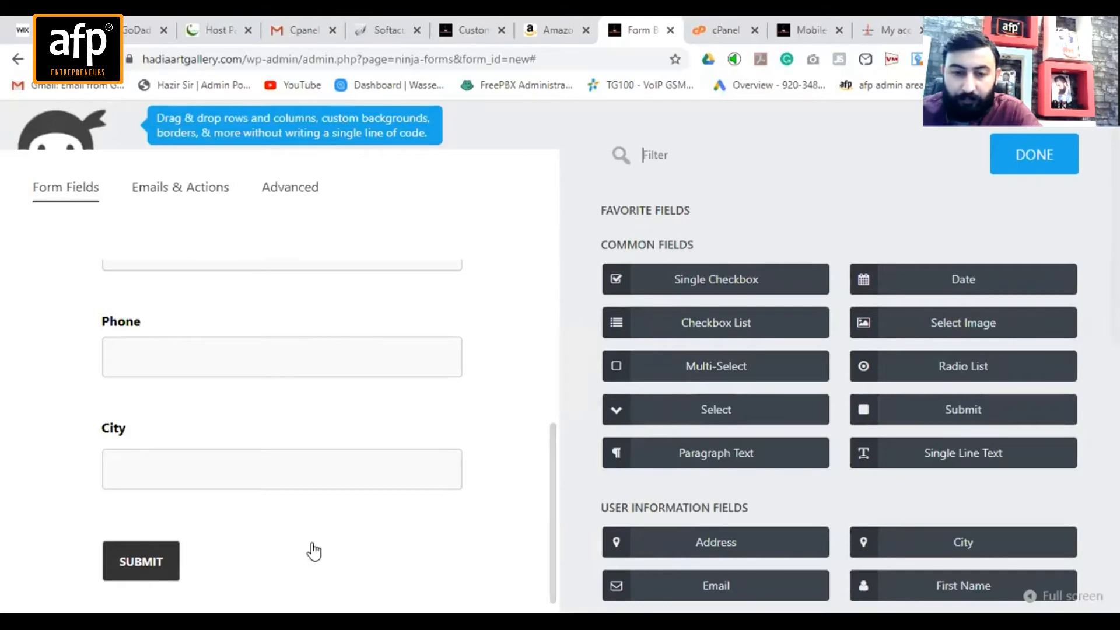
Step: Inspect the Submit button's label settings and remove the button from the form
click(149, 561)
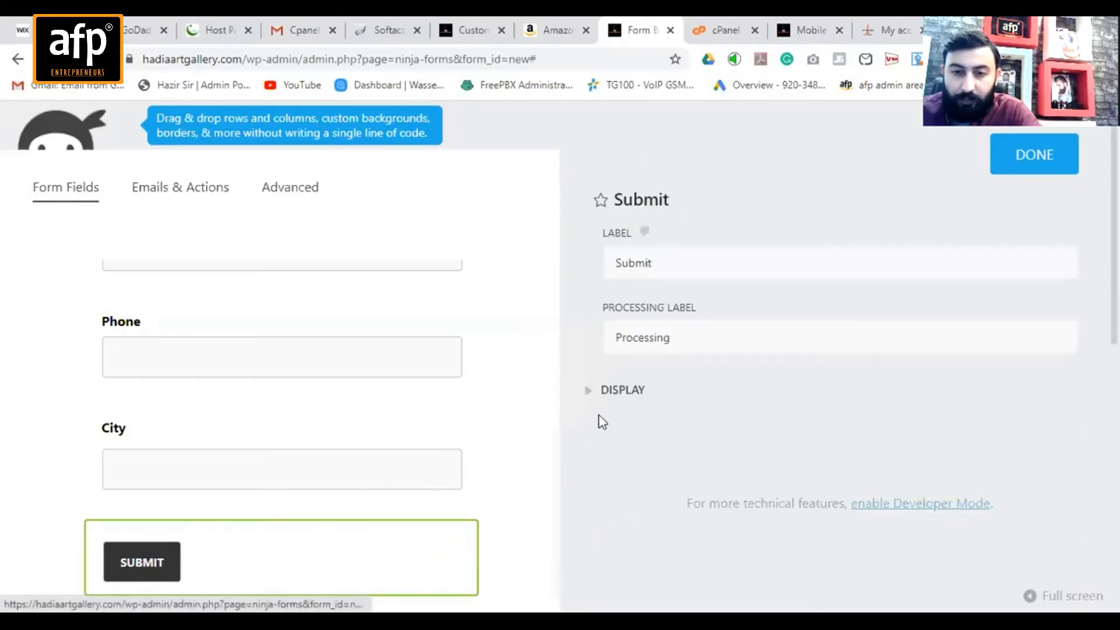
drag(674, 338, 668, 339)
double_click(669, 339)
click(683, 269)
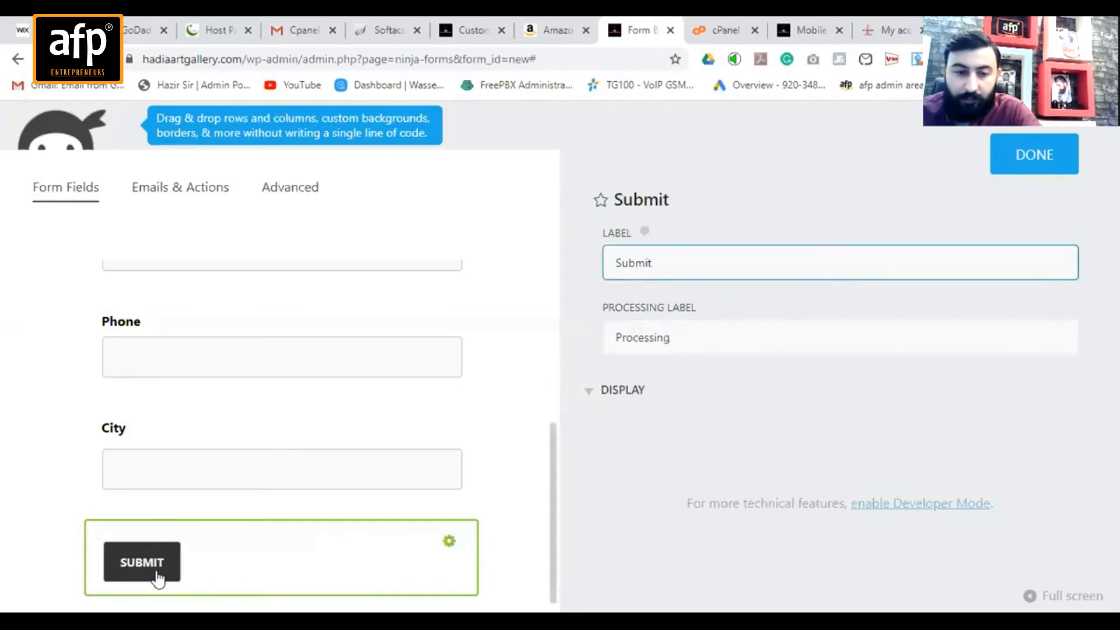
click(448, 554)
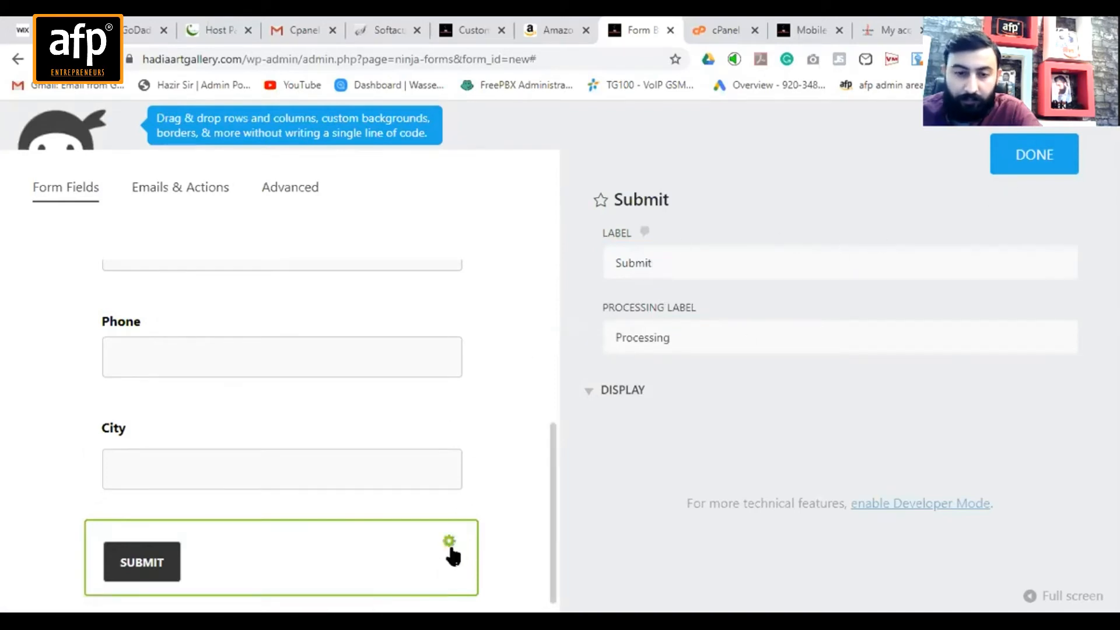
click(438, 484)
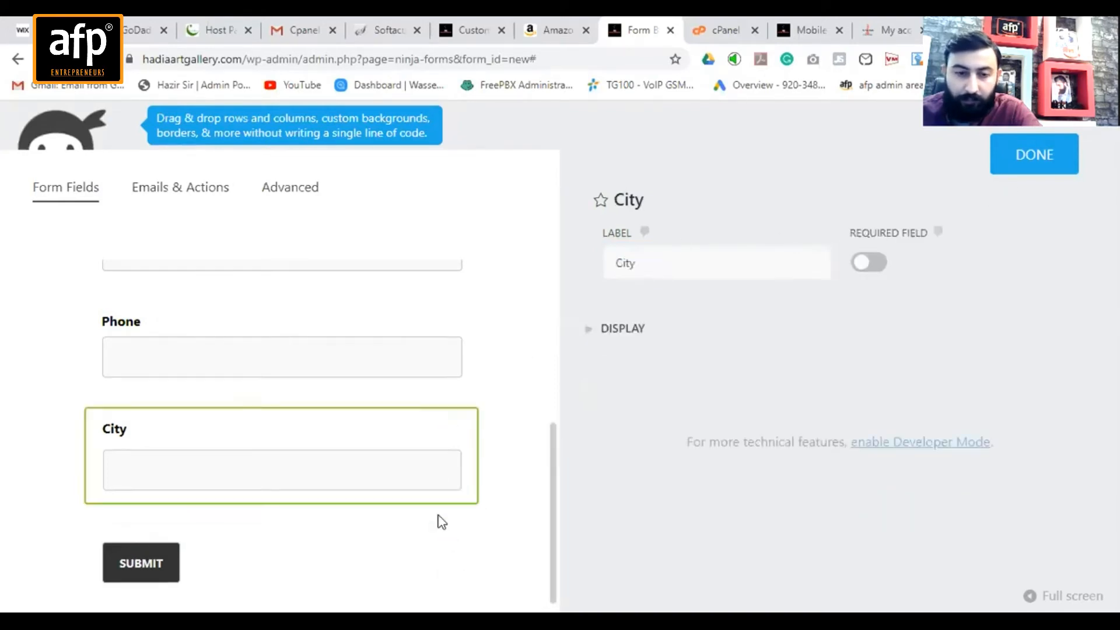
click(436, 546)
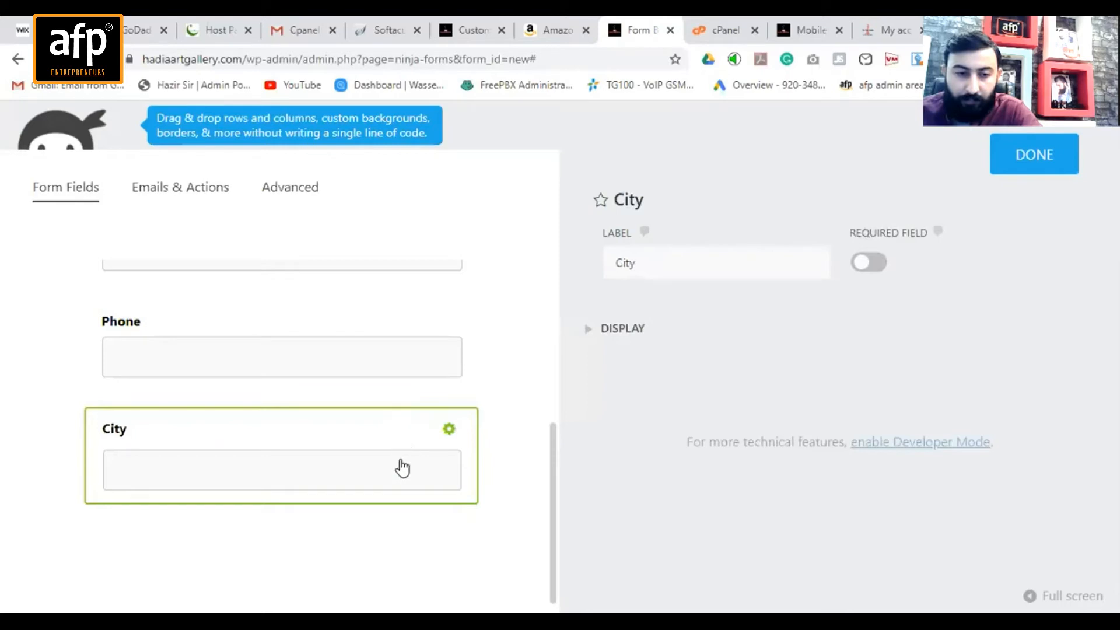
click(312, 366)
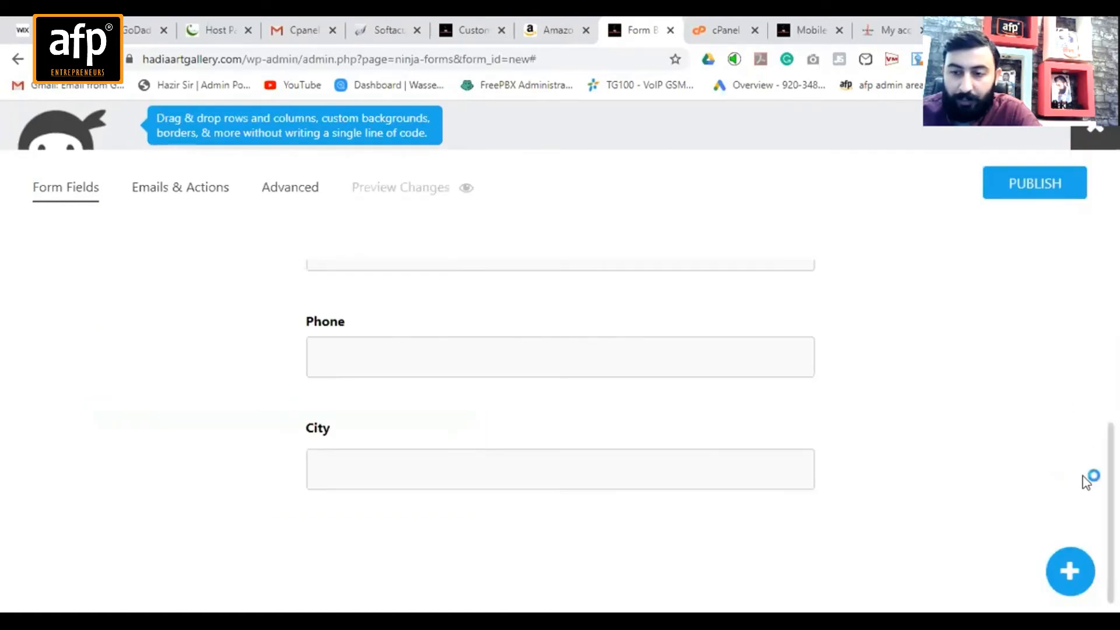
Step: Add the Submit button back below the City field and open its settings
click(1070, 570)
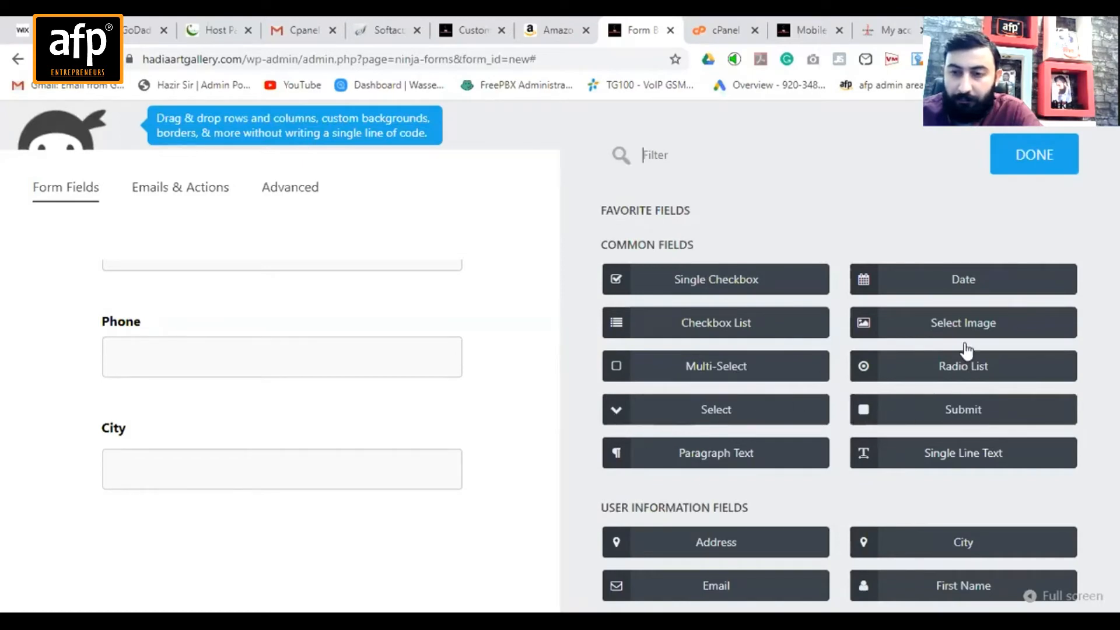
scroll(894, 416, down, 1)
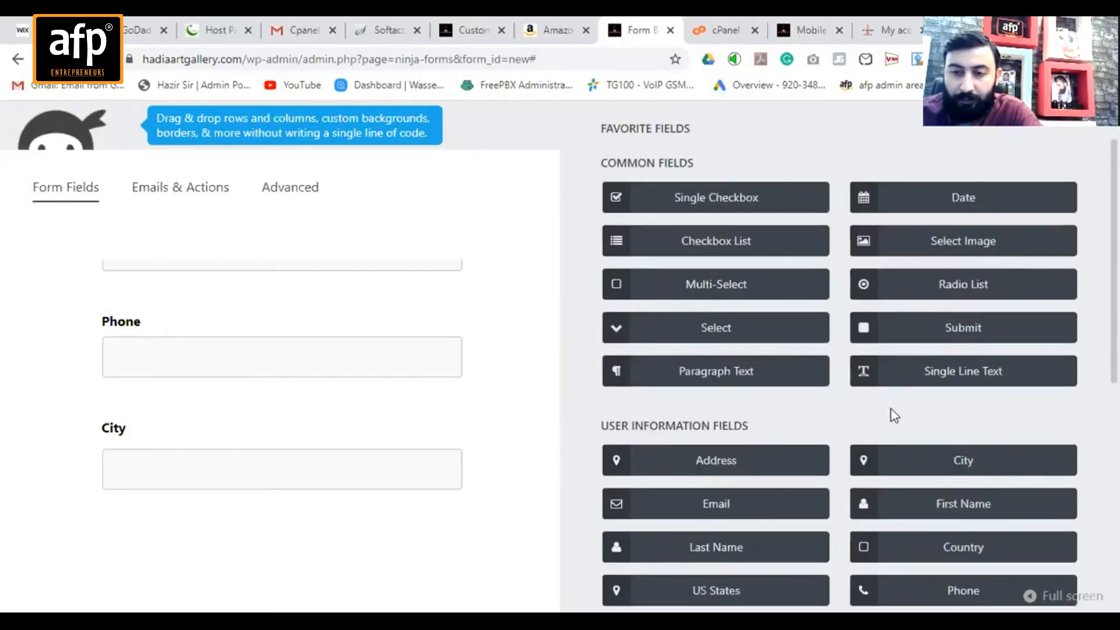
scroll(945, 431, down, 1)
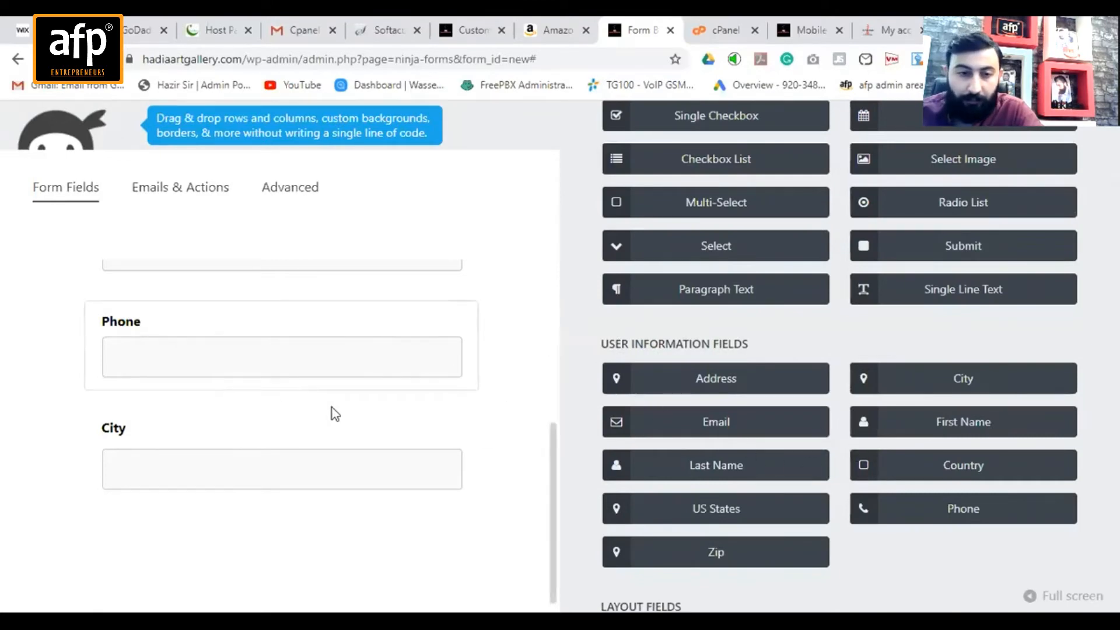
scroll(908, 419, up, 2)
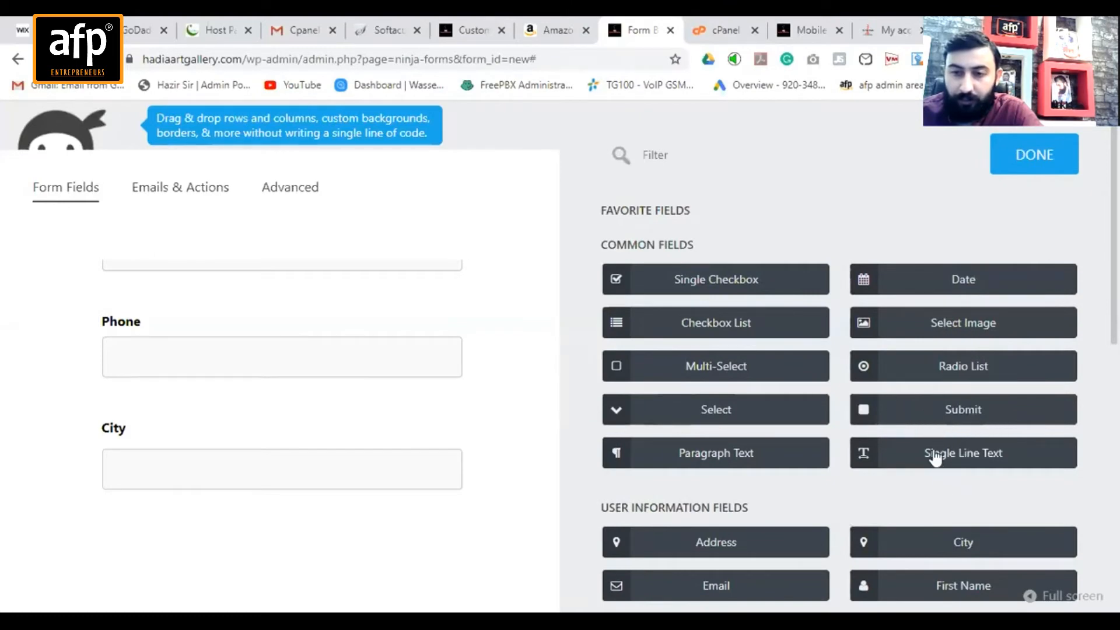
click(945, 415)
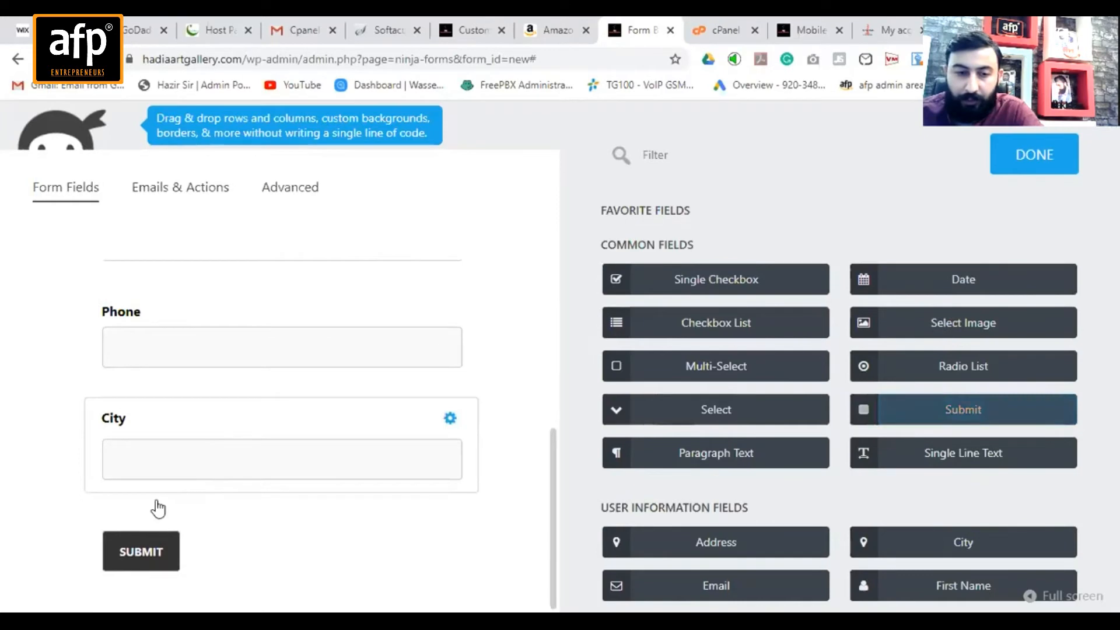
click(252, 548)
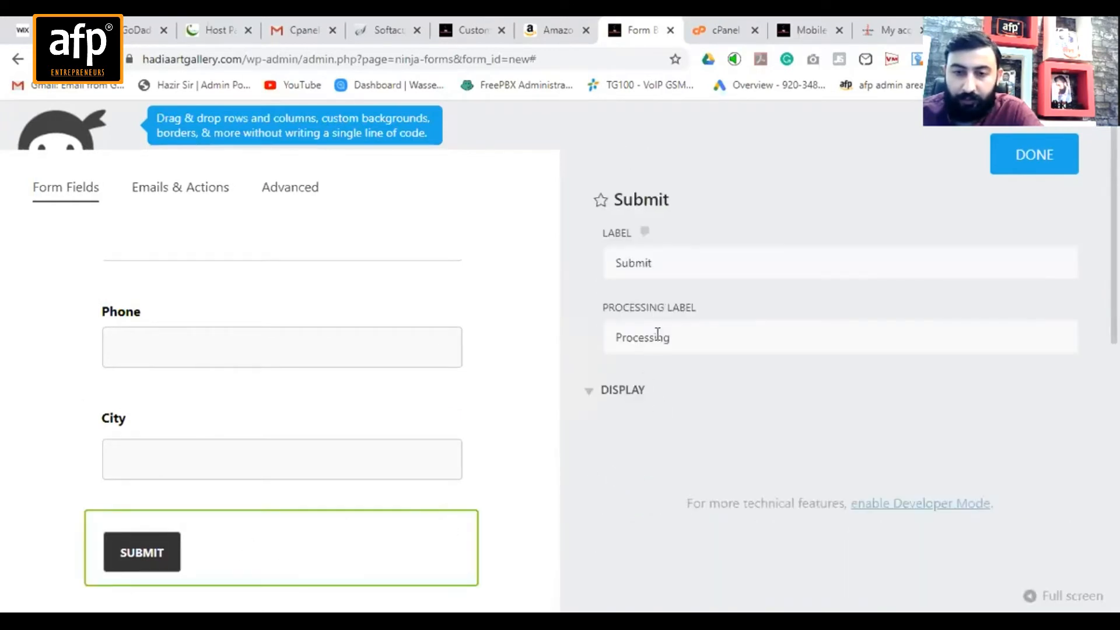
Step: Review the form's email actions and the Success Message settings, and open the advanced form settings
click(170, 184)
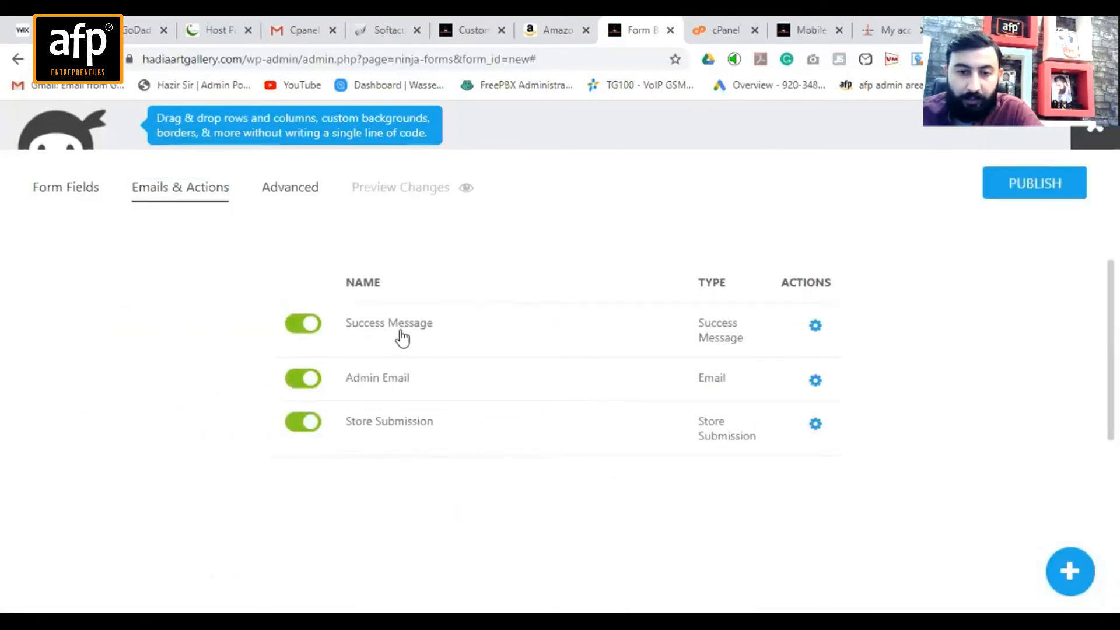
click(815, 326)
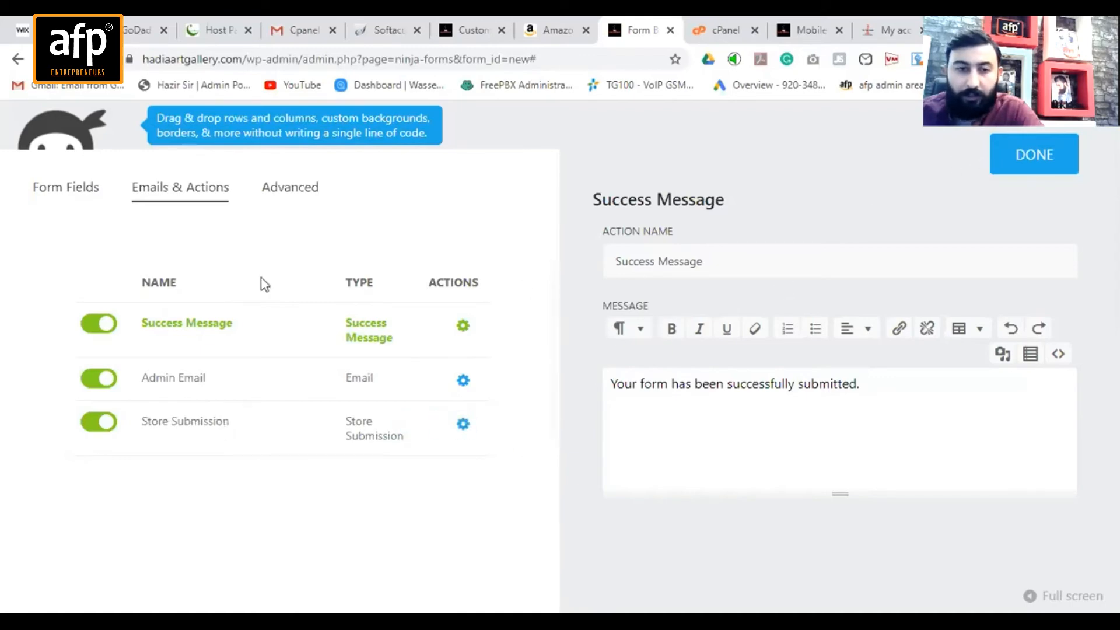
click(285, 189)
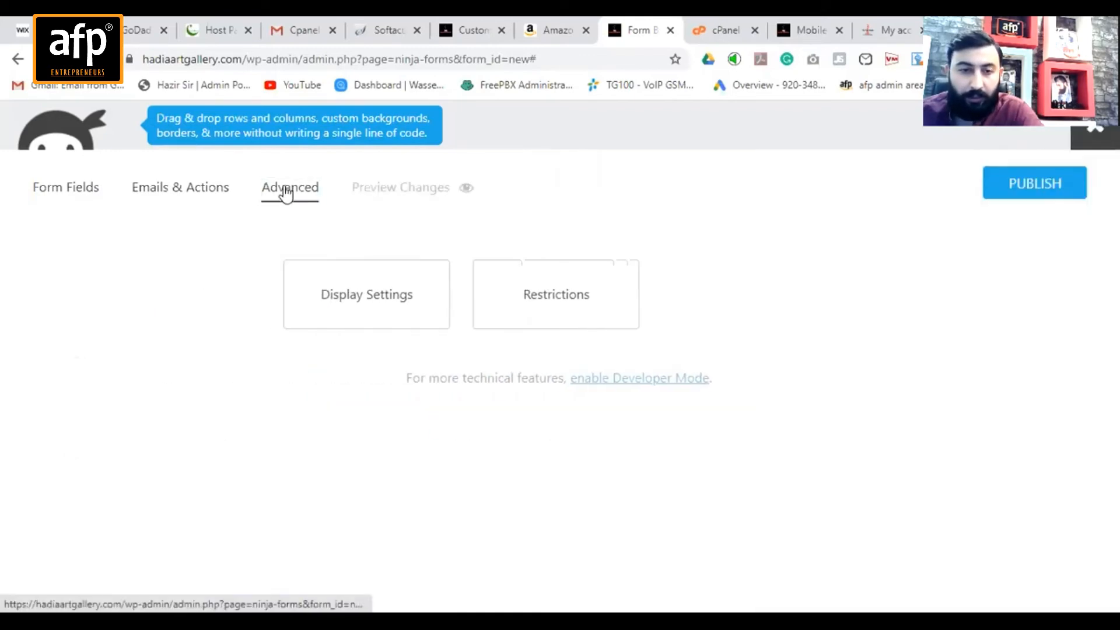
Step: Open the form's Display Settings and start editing the form title
click(392, 298)
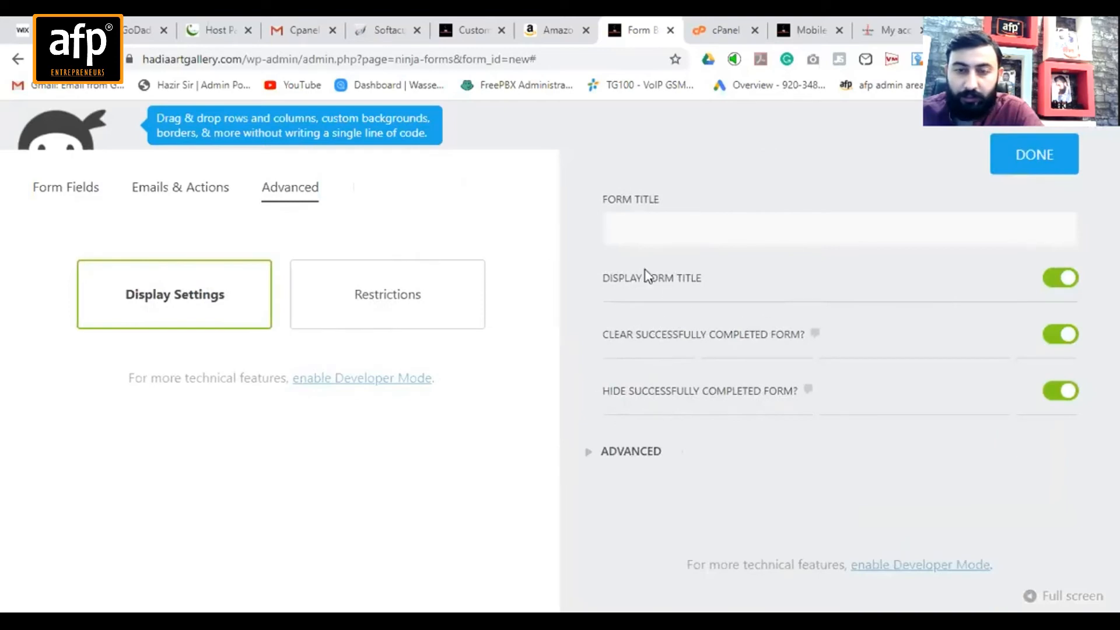
click(682, 229)
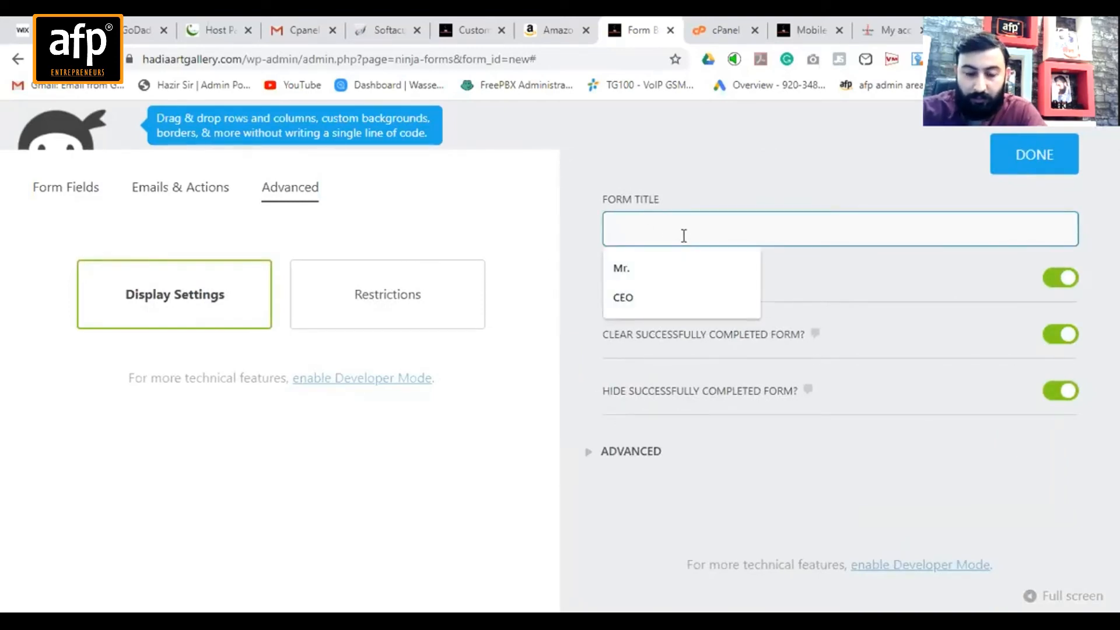
text(item )
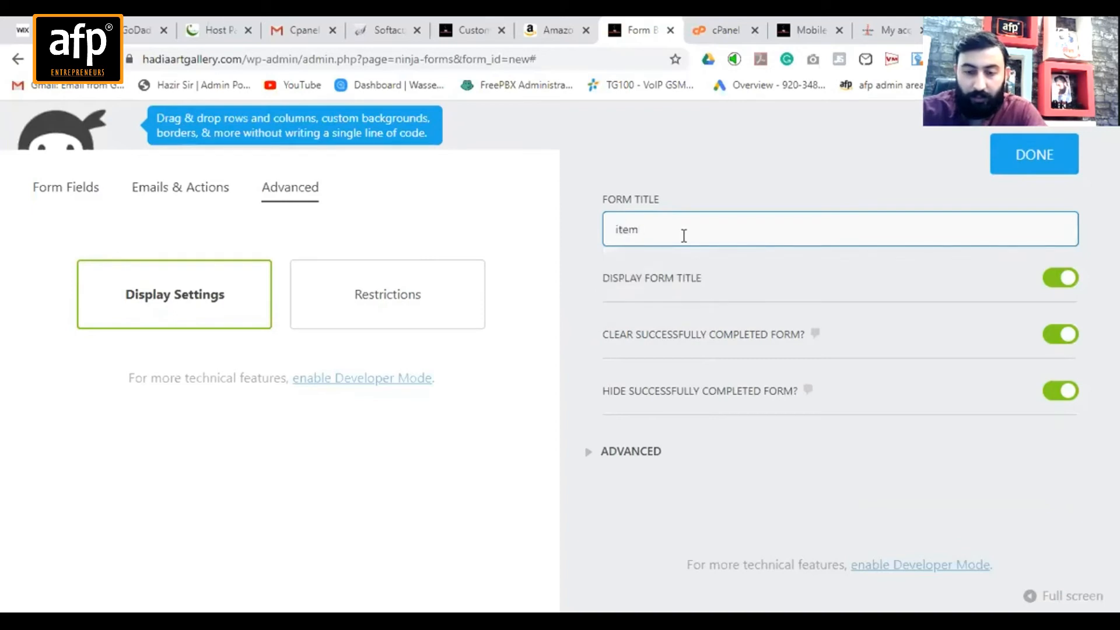
text(submission)
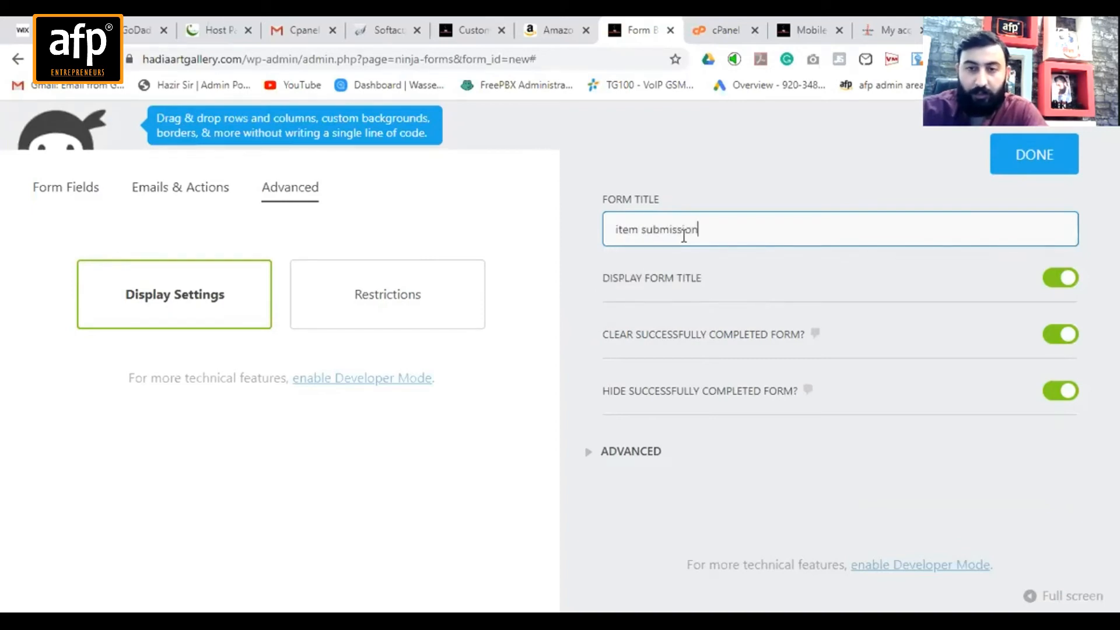
key(BackSpace)
key(BackSpace)
key(BackSpace)
key(BackSpace)
key(BackSpace)
key(BackSpace)
key(BackSpace)
key(BackSpace)
key(BackSpace)
key(BackSpace)
key(BackSpace)
key(BackSpace)
key(BackSpace)
key(BackSpace)
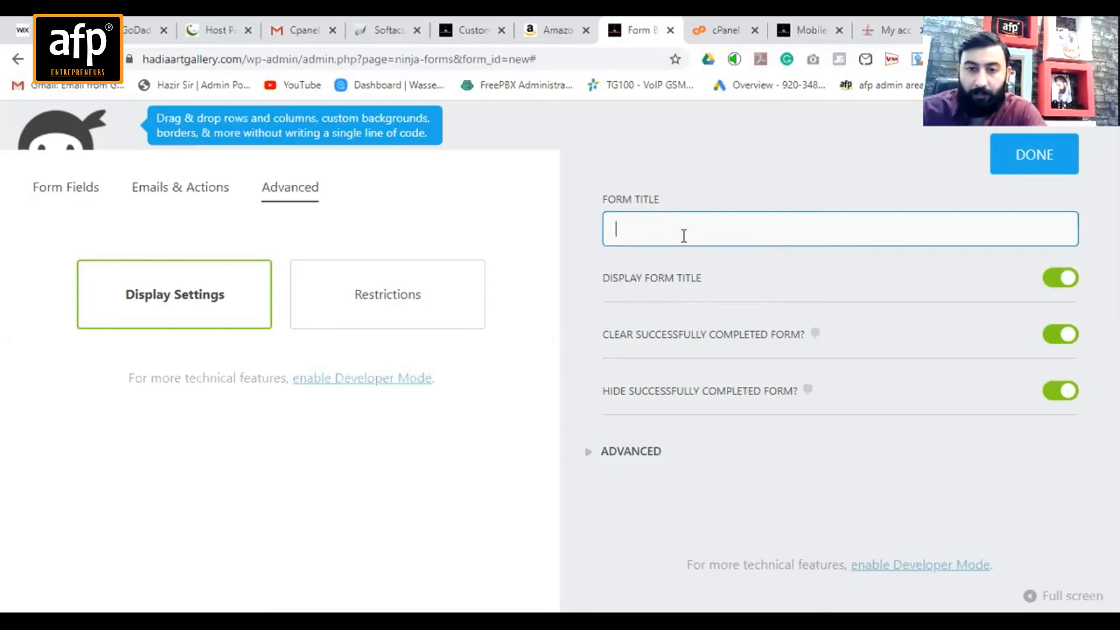
Step: Set the form title to "order form" and publish the form
text(order form)
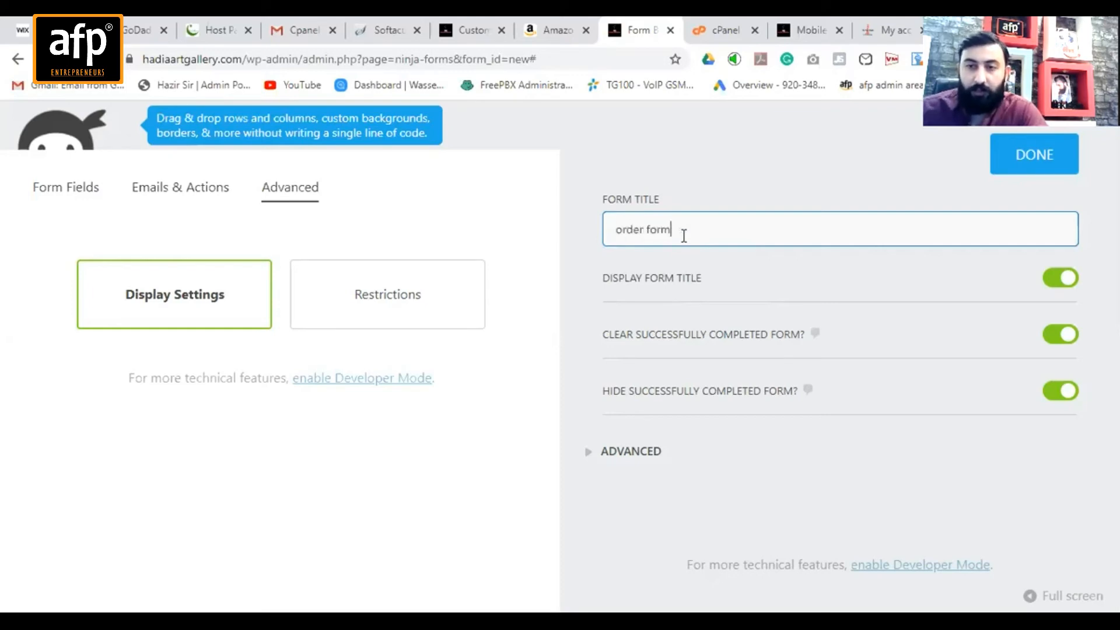
click(1020, 156)
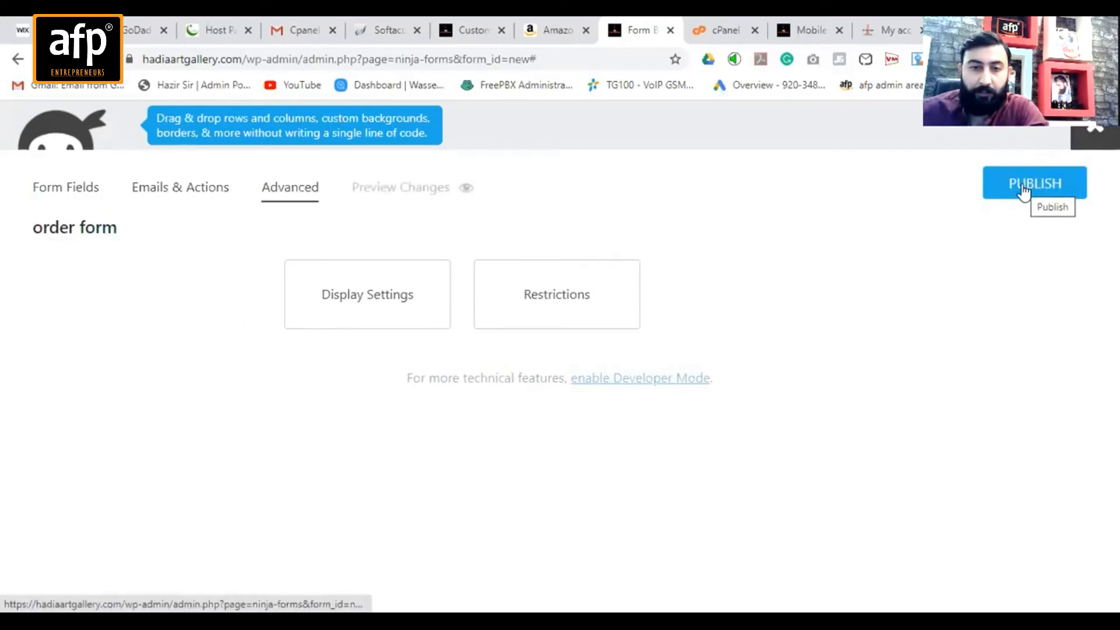
click(1022, 192)
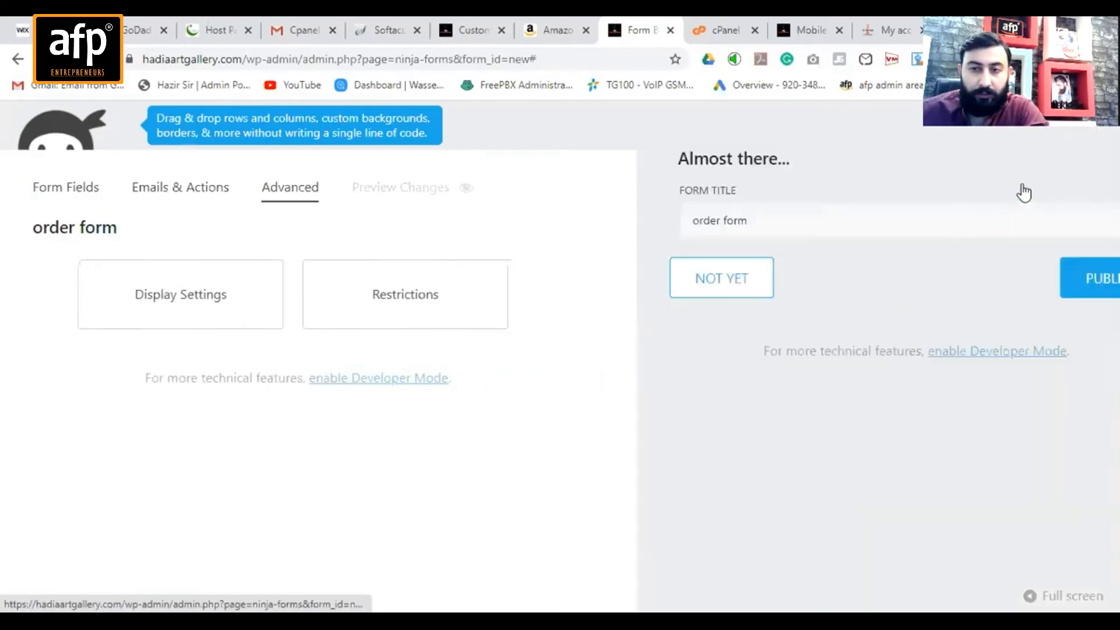
click(1050, 286)
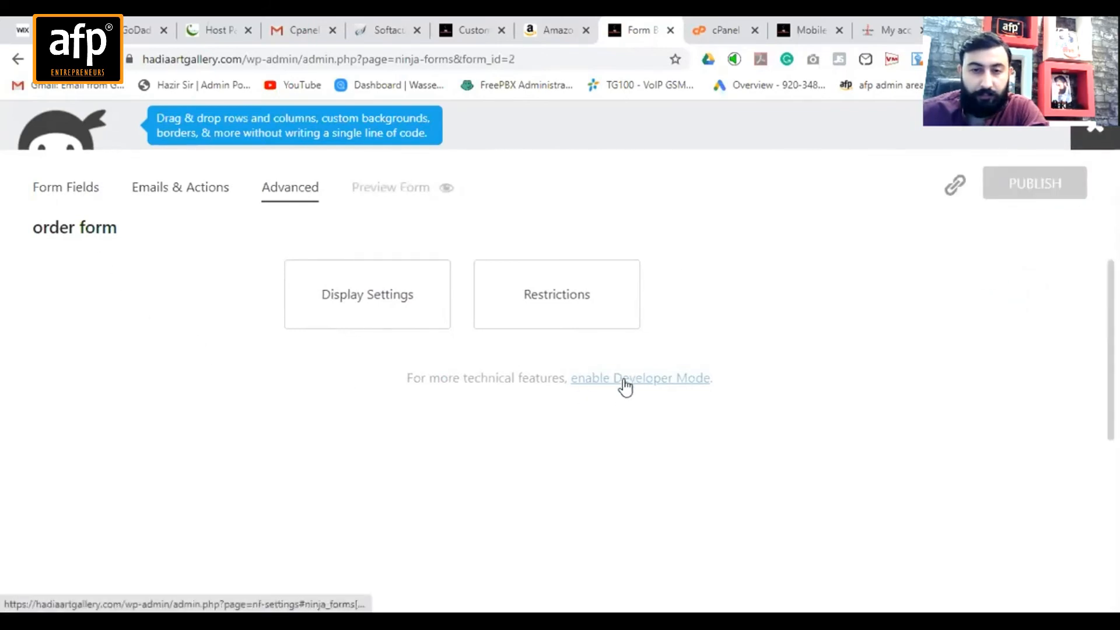
Step: Check the published form's fields, close the form builder and view the list of forms
click(70, 194)
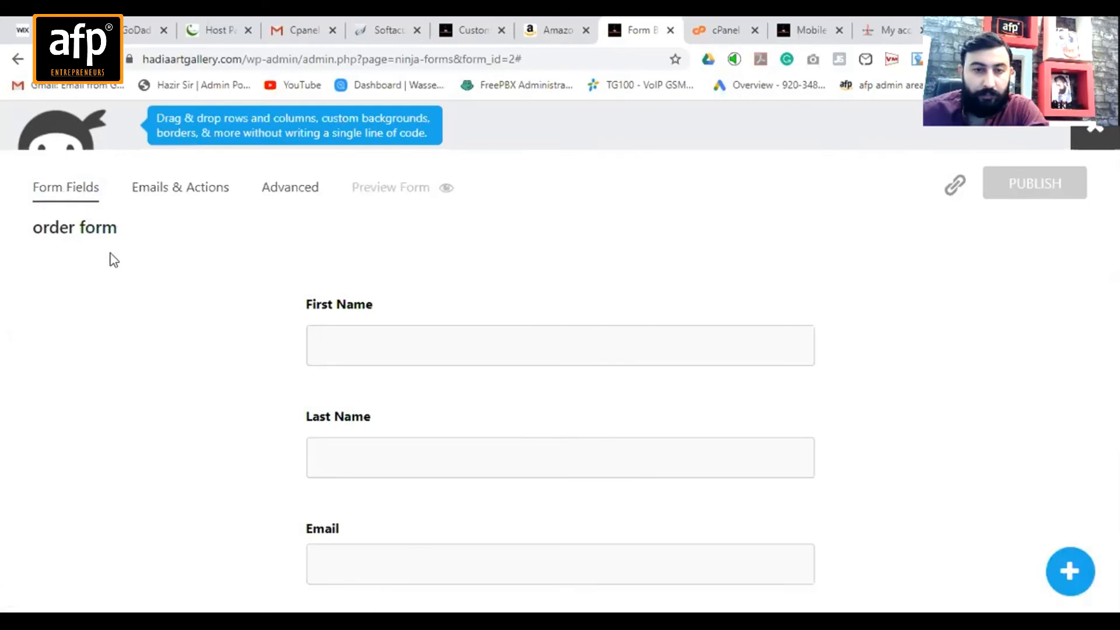
click(1094, 121)
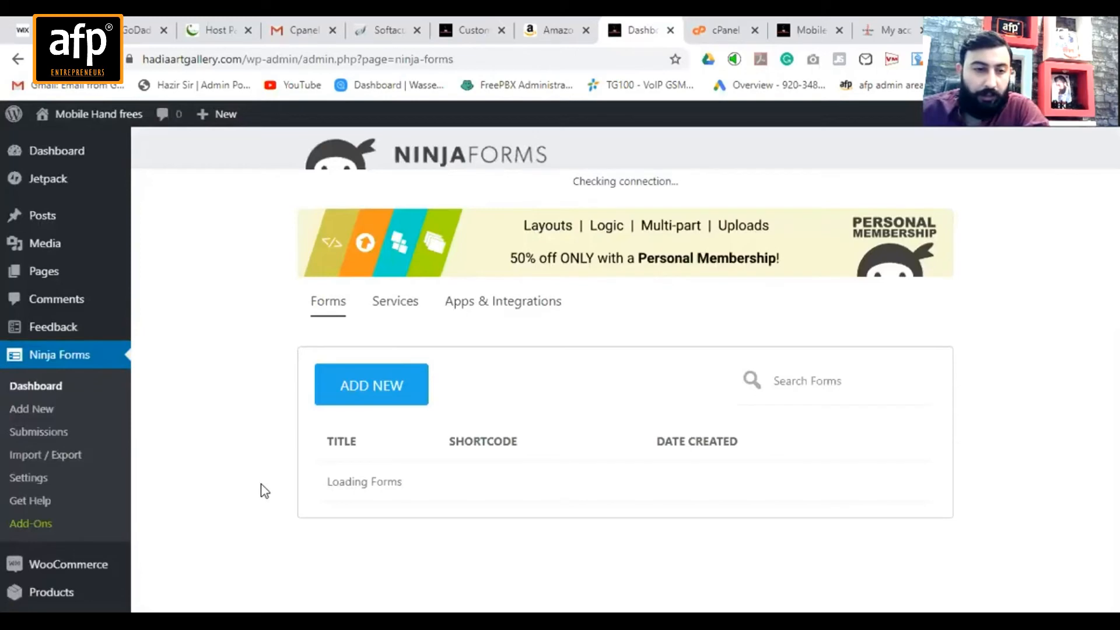
scroll(75, 475, down, 3)
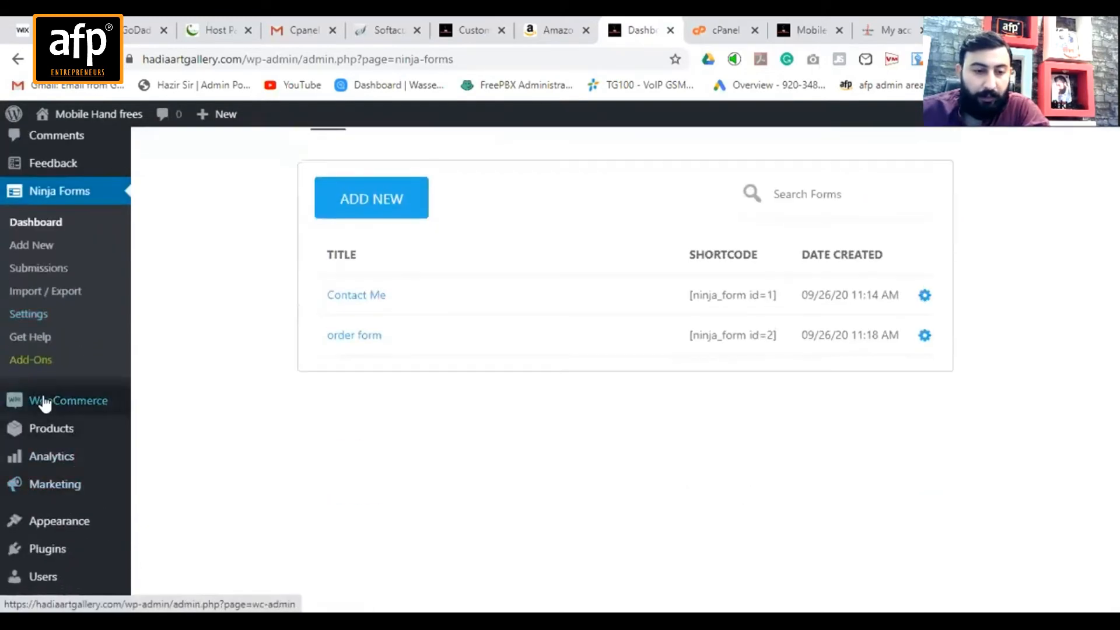
Step: Open the product samsung Hands Free 3 for editing and look over its edit page
mouse_move(45, 402)
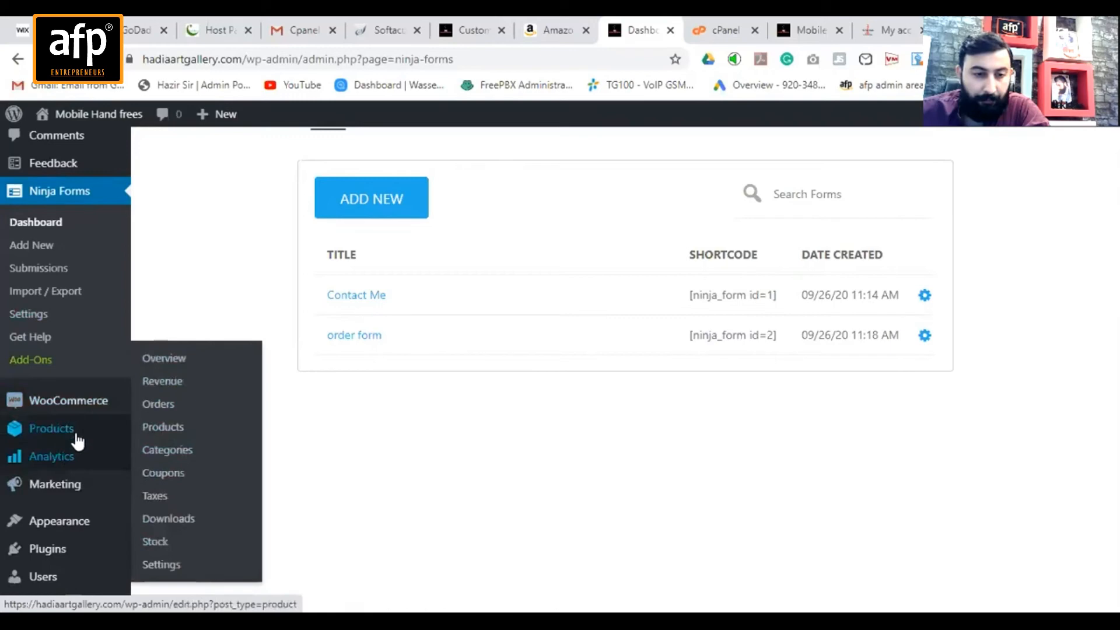
mouse_move(78, 441)
click(181, 434)
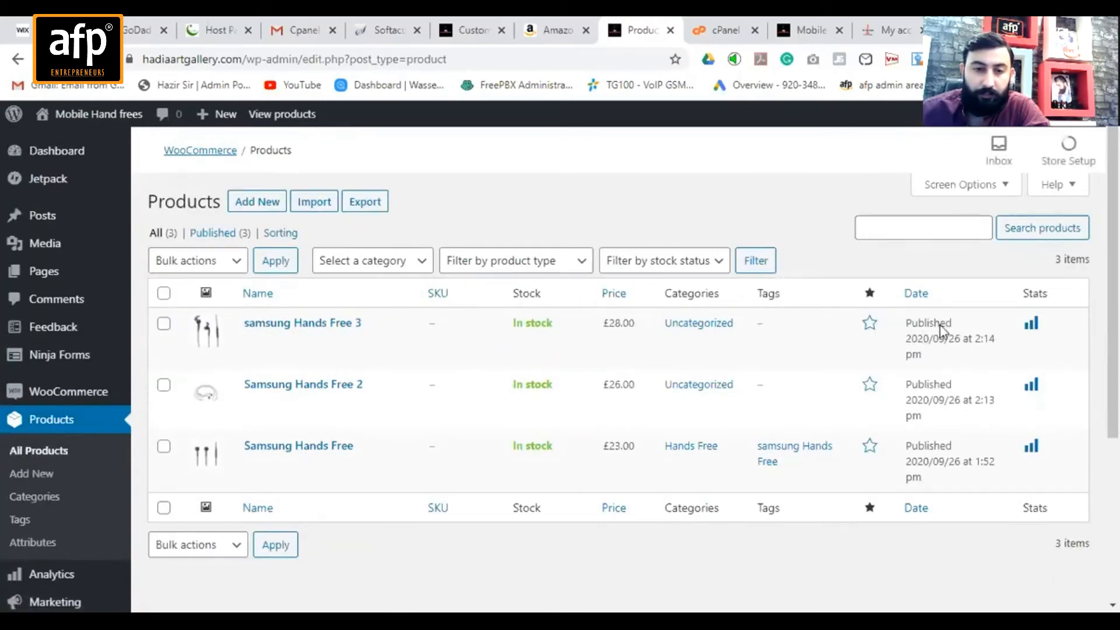
click(289, 343)
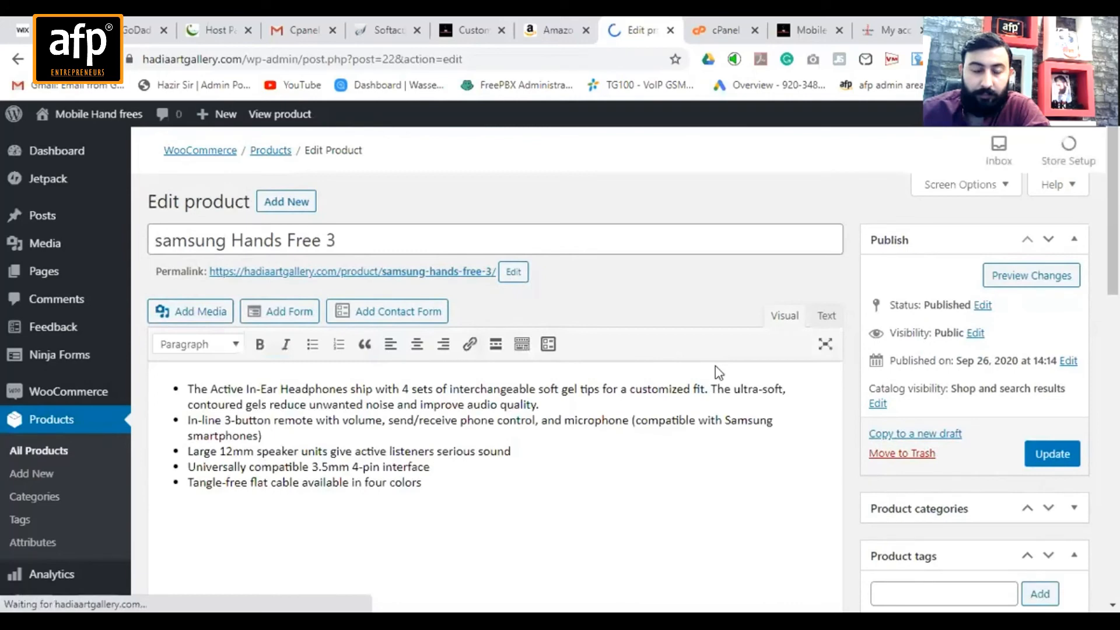
scroll(604, 400, down, 2)
scroll(619, 402, up, 4)
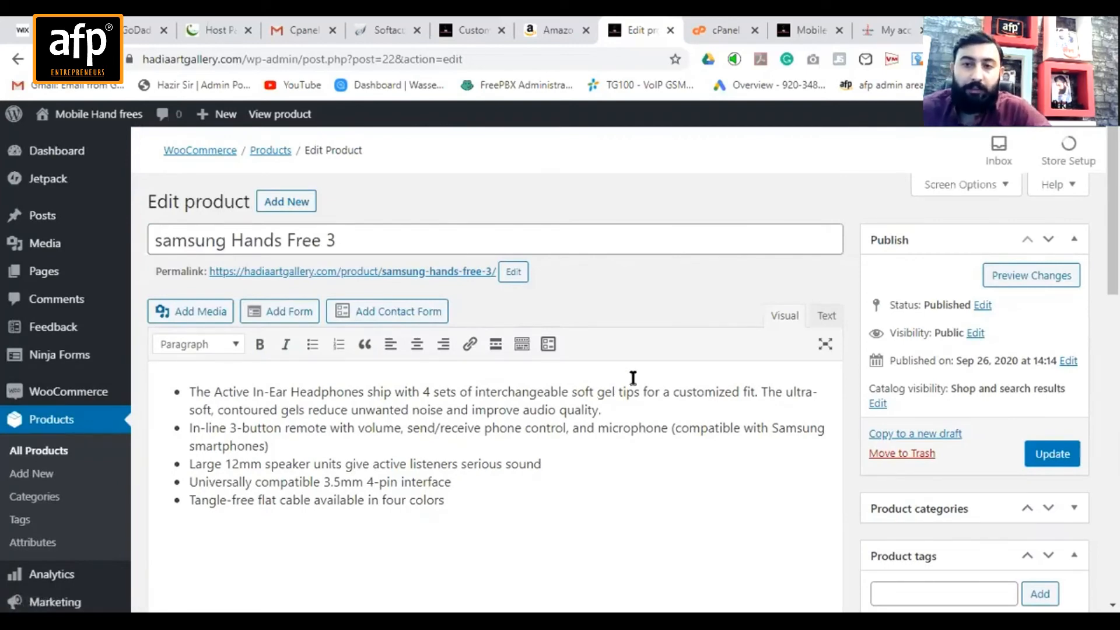
Step: Switch to the storefront, open the Samsung Hands Free product page and try to add the product to the cart
key(ctrl+Tab)
key(ctrl+Tab)
scroll(540, 373, down, 2)
click(344, 376)
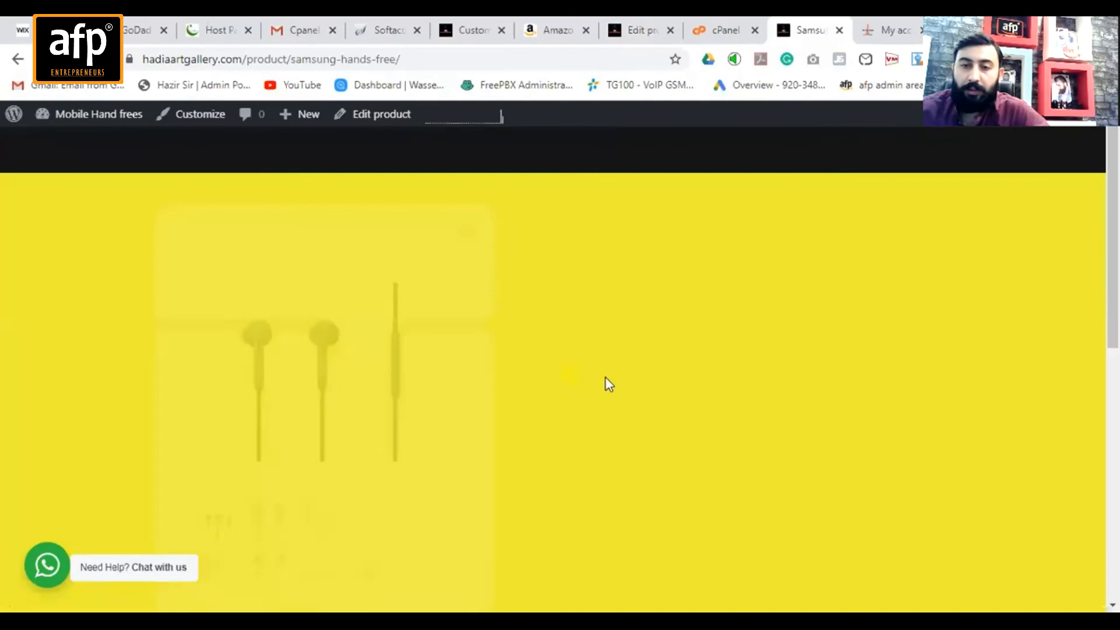
scroll(933, 321, down, 3)
click(803, 451)
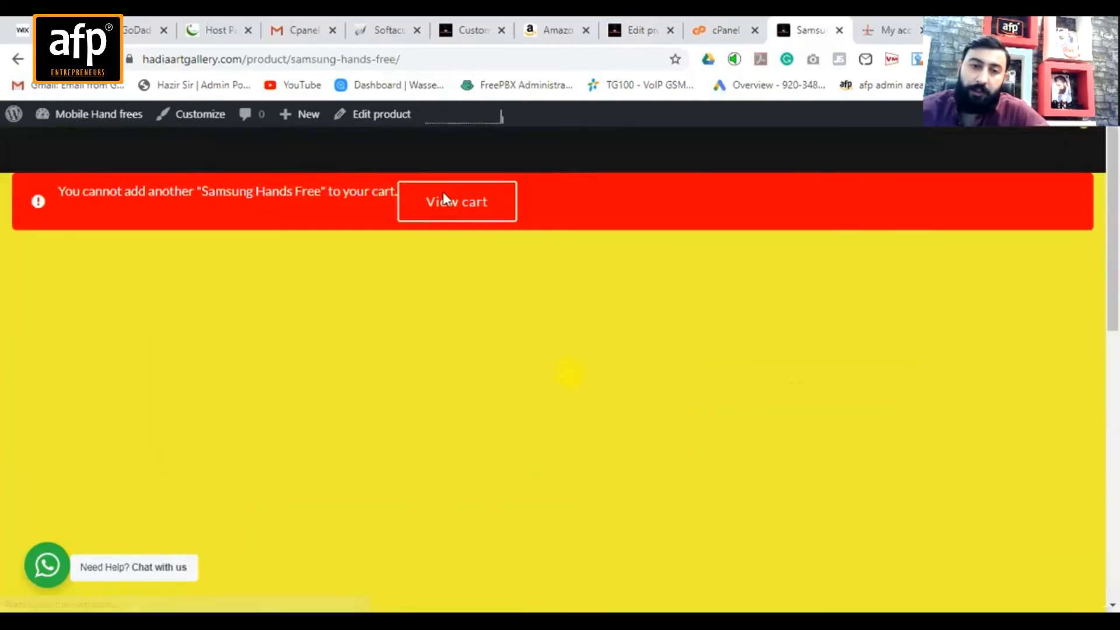
scroll(413, 458, down, 5)
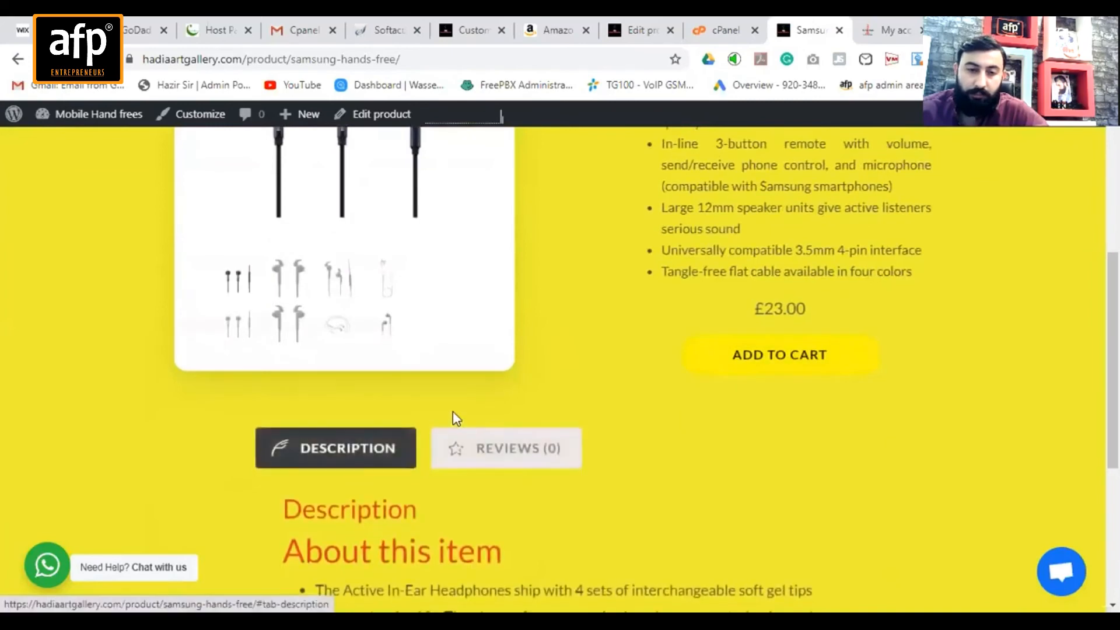
scroll(460, 418, up, 4)
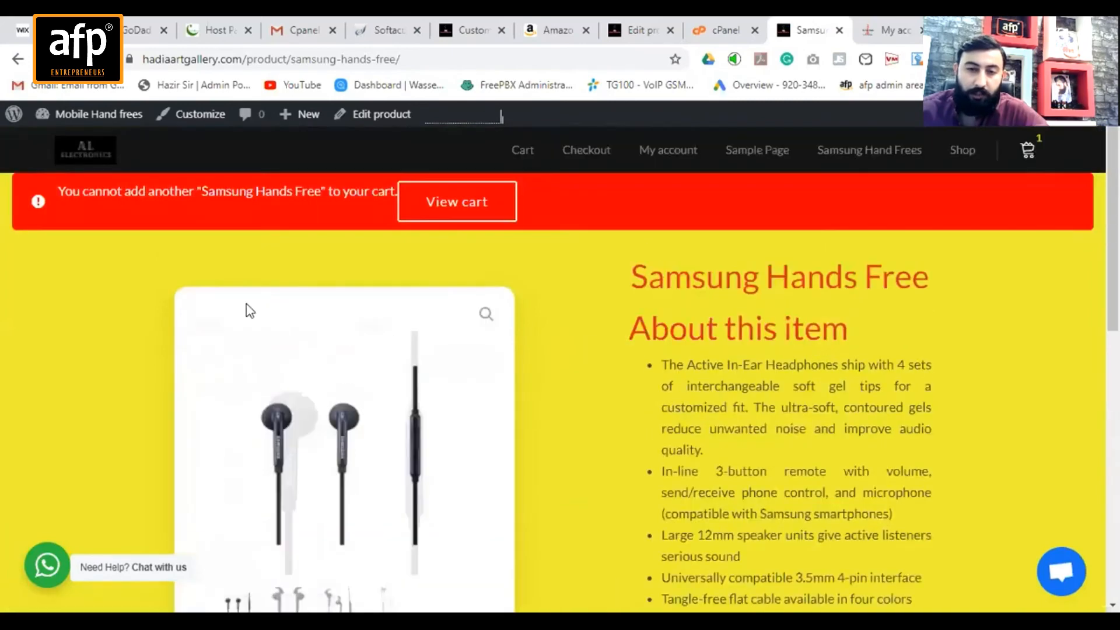
click(21, 37)
click(17, 62)
click(725, 31)
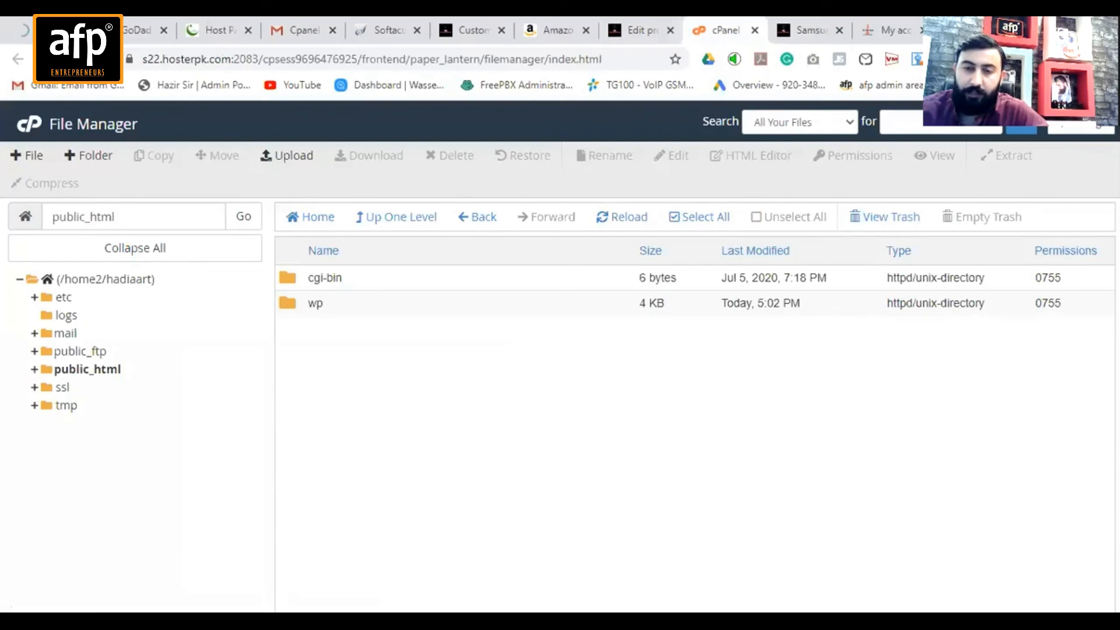
key(ctrl+Tab)
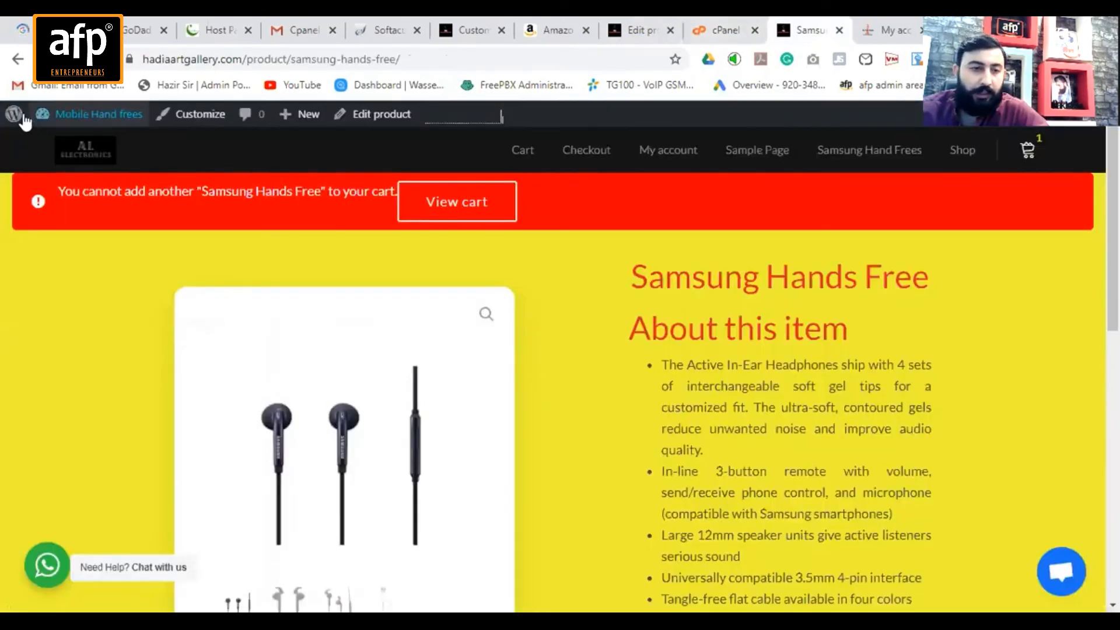
Step: Go back on the storefront, open the Samsung Hands Free 2 product page and review its description and cart option
click(18, 61)
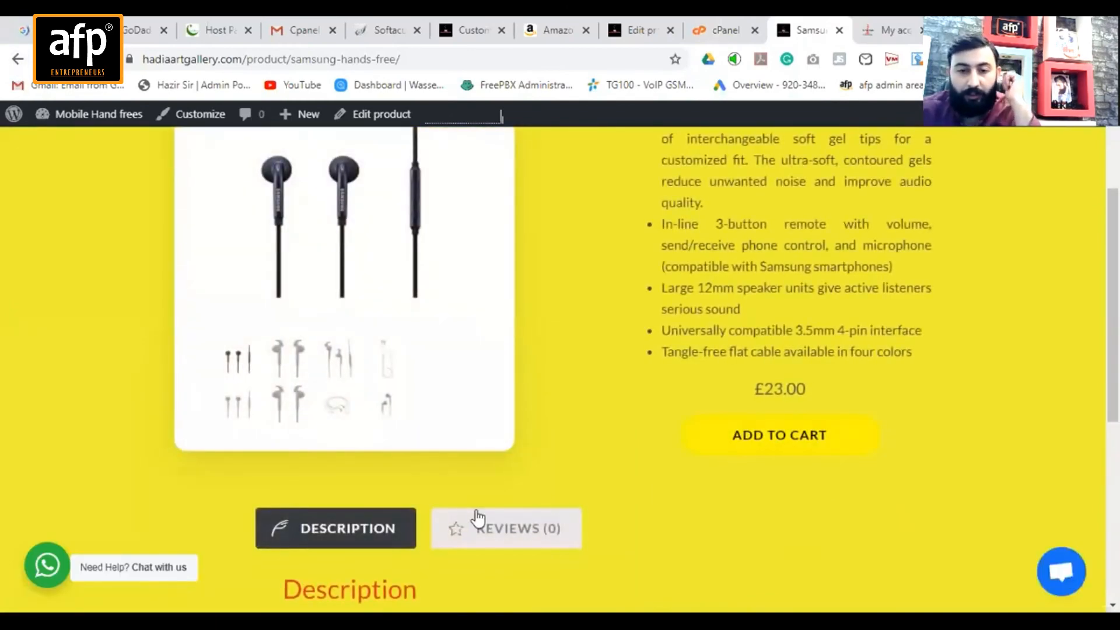
scroll(478, 518, down, 6)
click(602, 339)
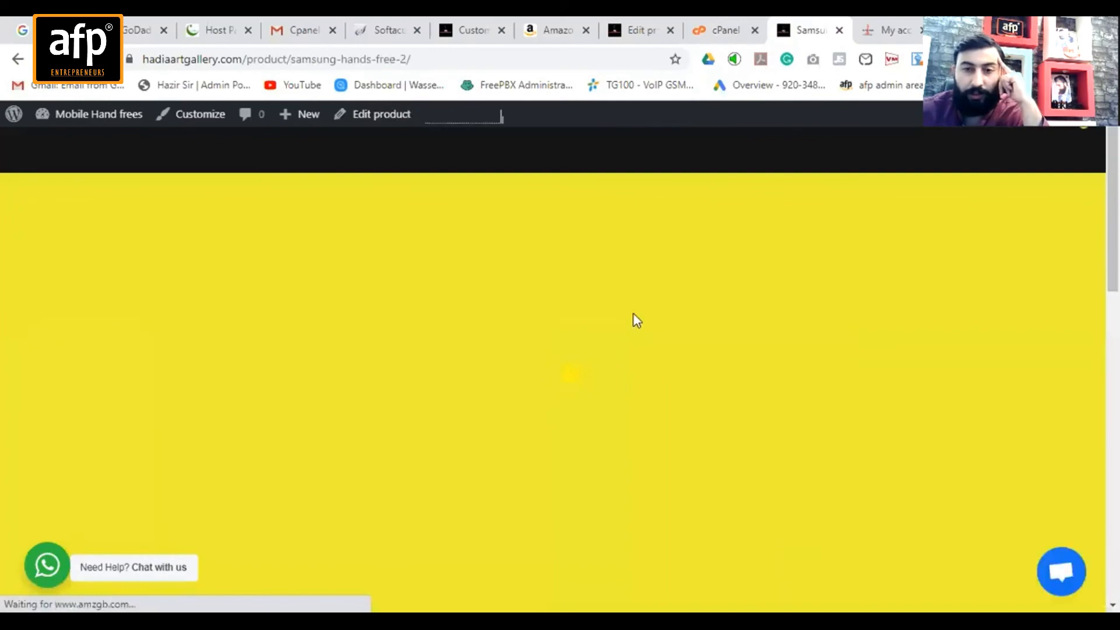
scroll(664, 300, down, 6)
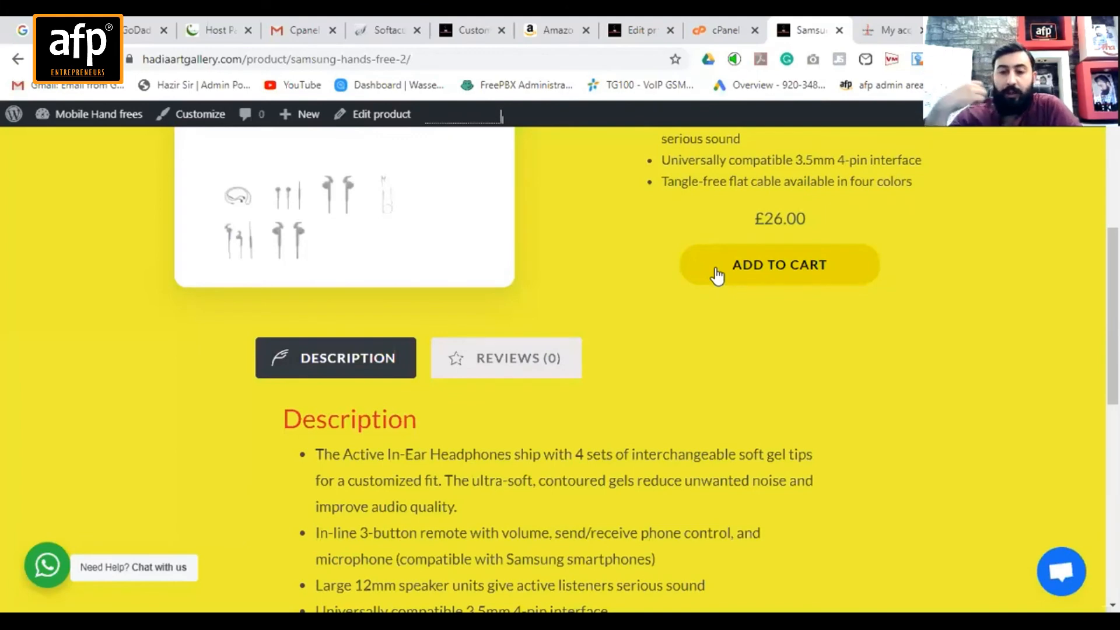
scroll(717, 275, up, 5)
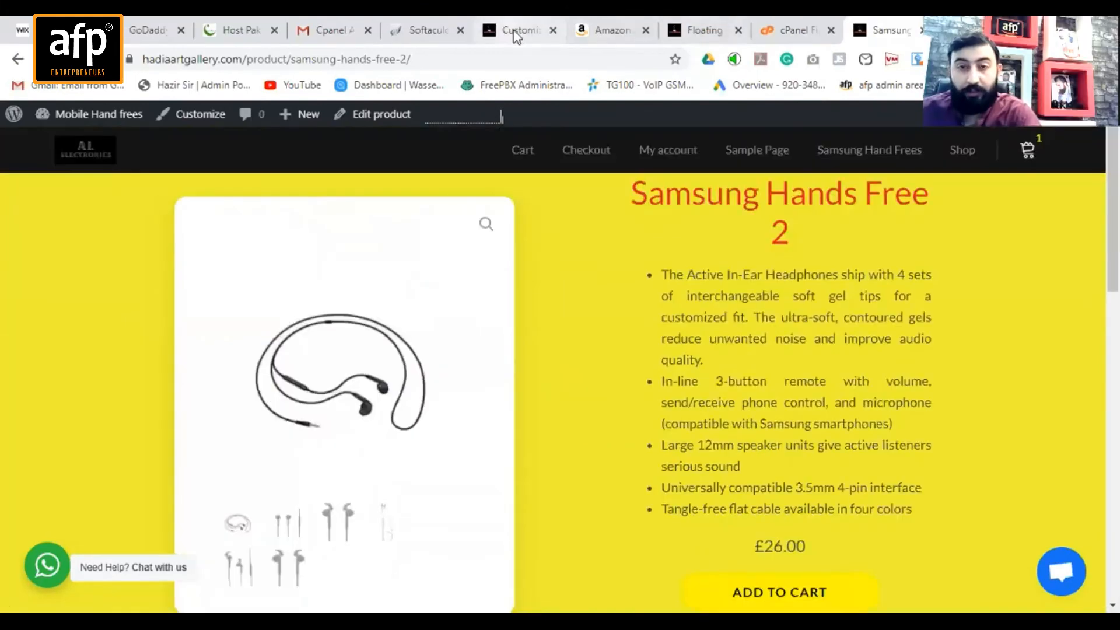